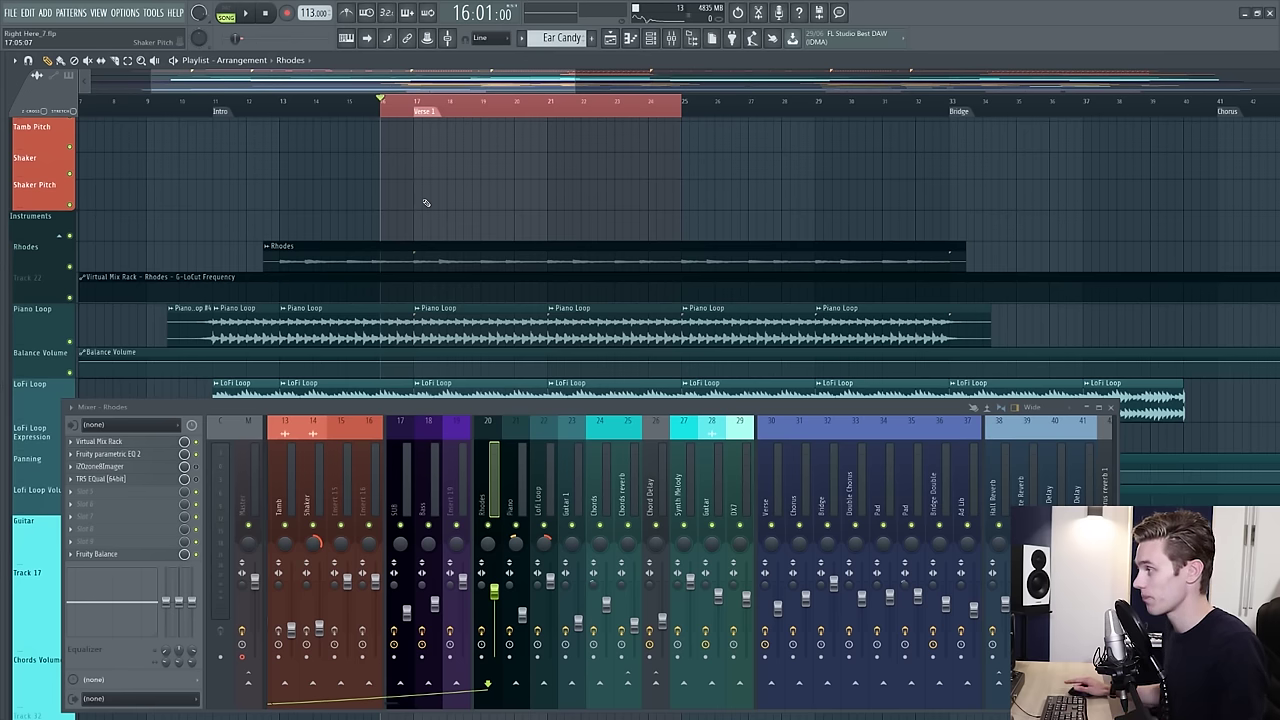
Play the mix through, then stop playback and save the project.
{"action": "scroll", "coordinate": [594, 280], "scroll_direction": "down", "scroll_amount": 1}
{"action": "scroll", "coordinate": [560, 250], "scroll_direction": "up", "scroll_amount": 1}
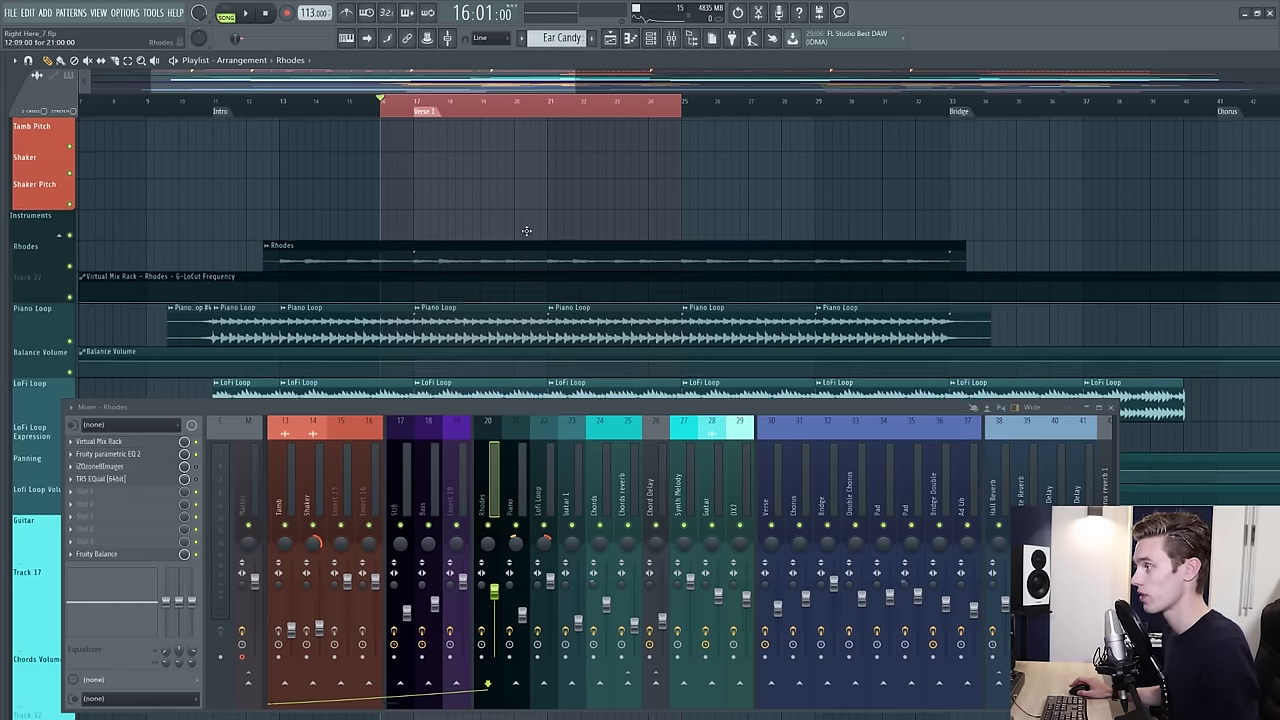
{"action": "scroll", "coordinate": [528, 226], "scroll_direction": "down", "scroll_amount": 1}
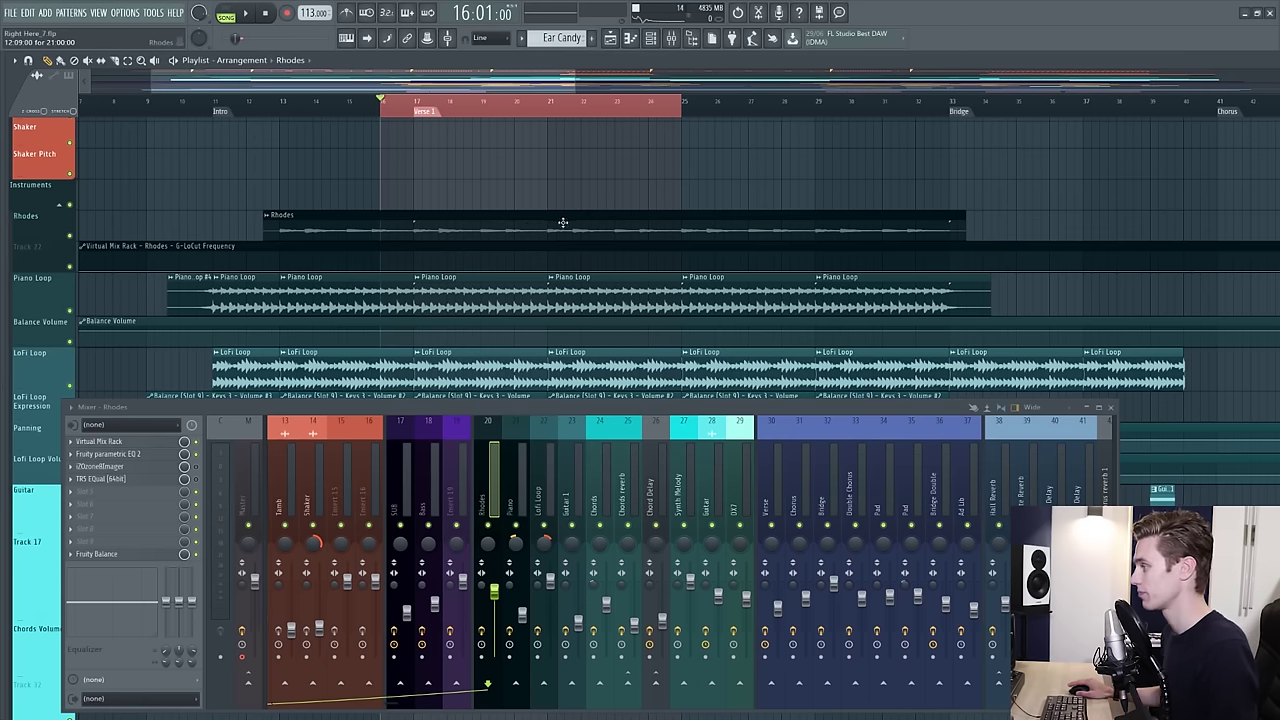
{"action": "key", "text": "space"}
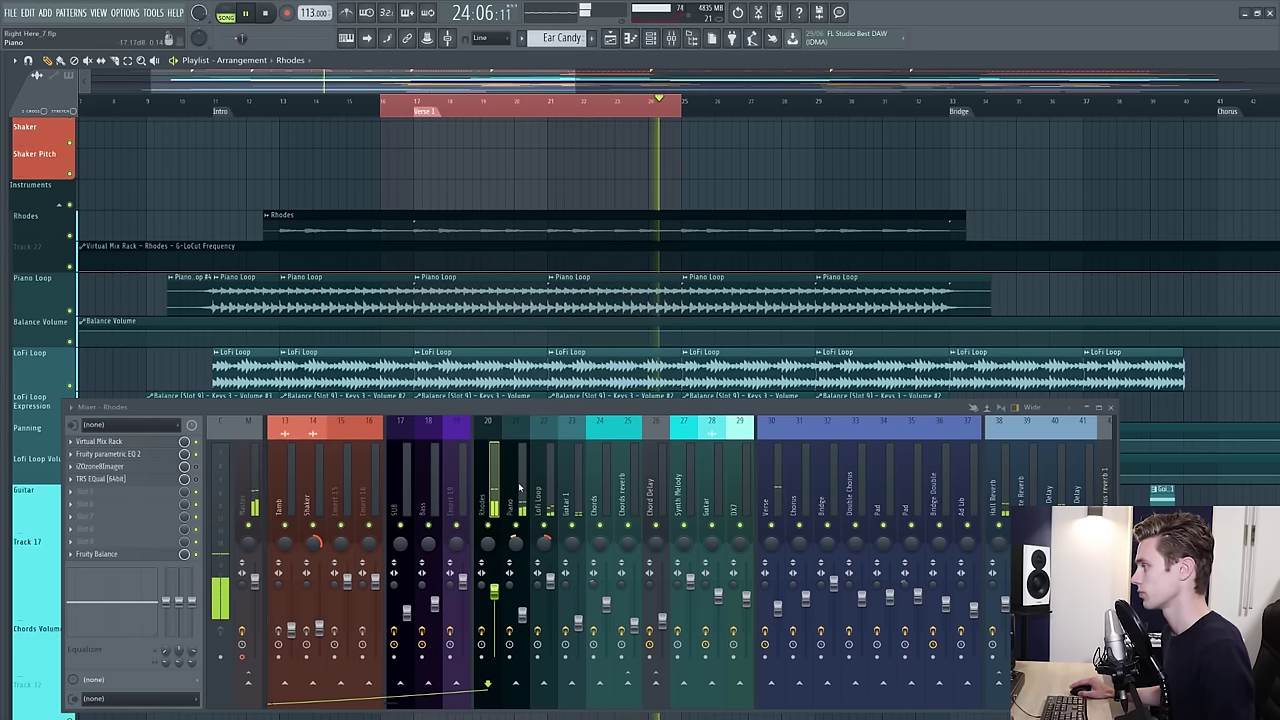
{"action": "key", "text": "space"}
{"action": "key", "text": "ctrl+s"}
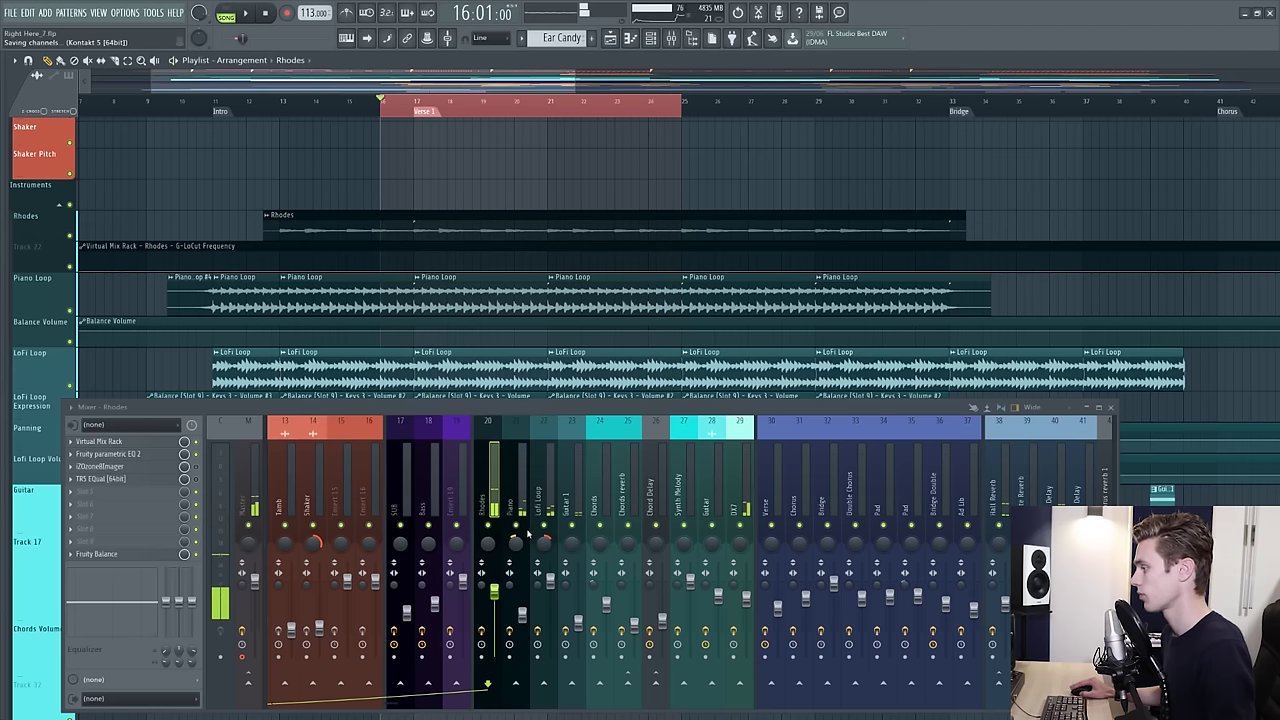
Start playback from Verse 1 at bar 17.
{"action": "left_click", "coordinate": [482, 634]}
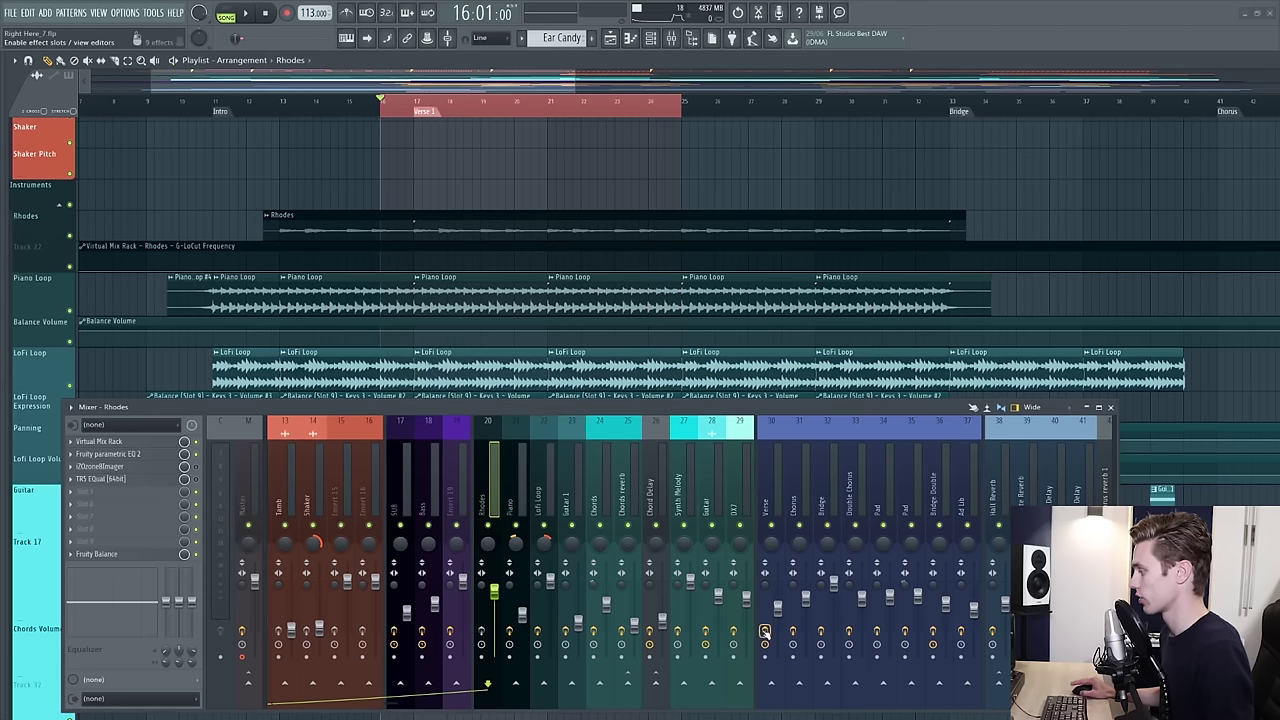
{"action": "left_click", "coordinate": [415, 109]}
{"action": "key", "text": "space"}
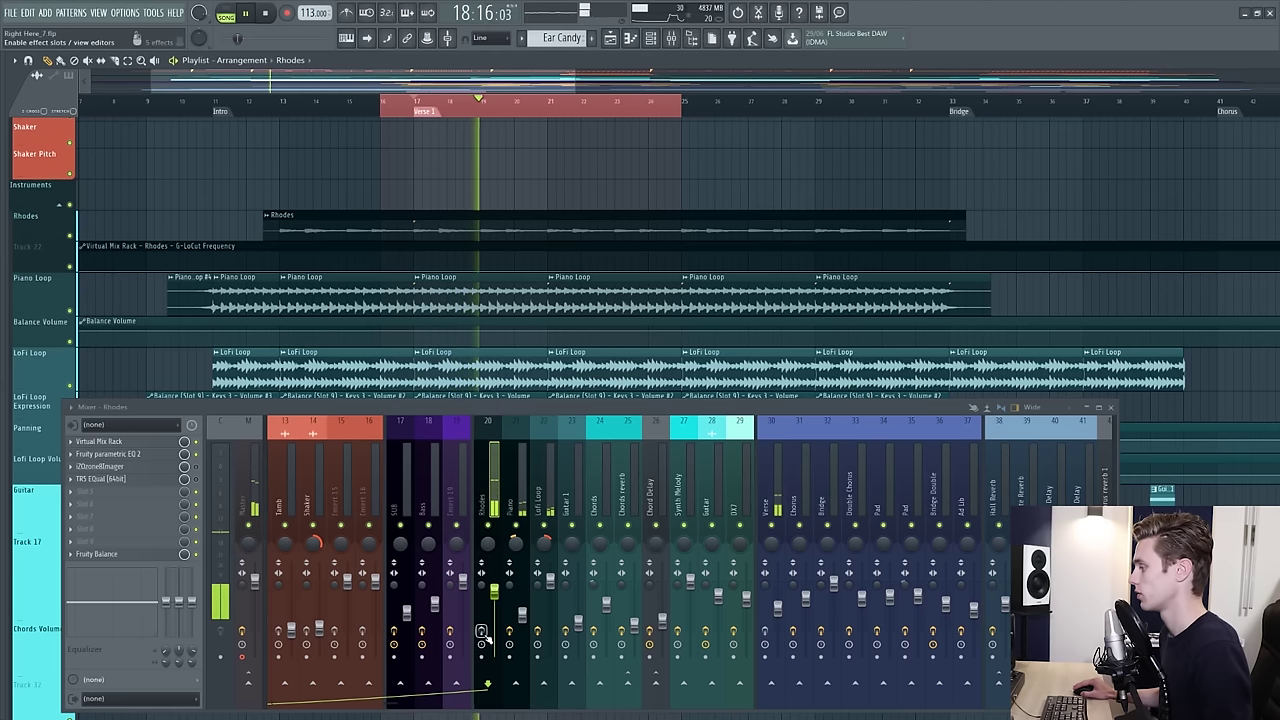
Check the Verse insert's effects, then open the Ozone Imager on the Rhodes channel.
{"action": "left_click", "coordinate": [766, 520]}
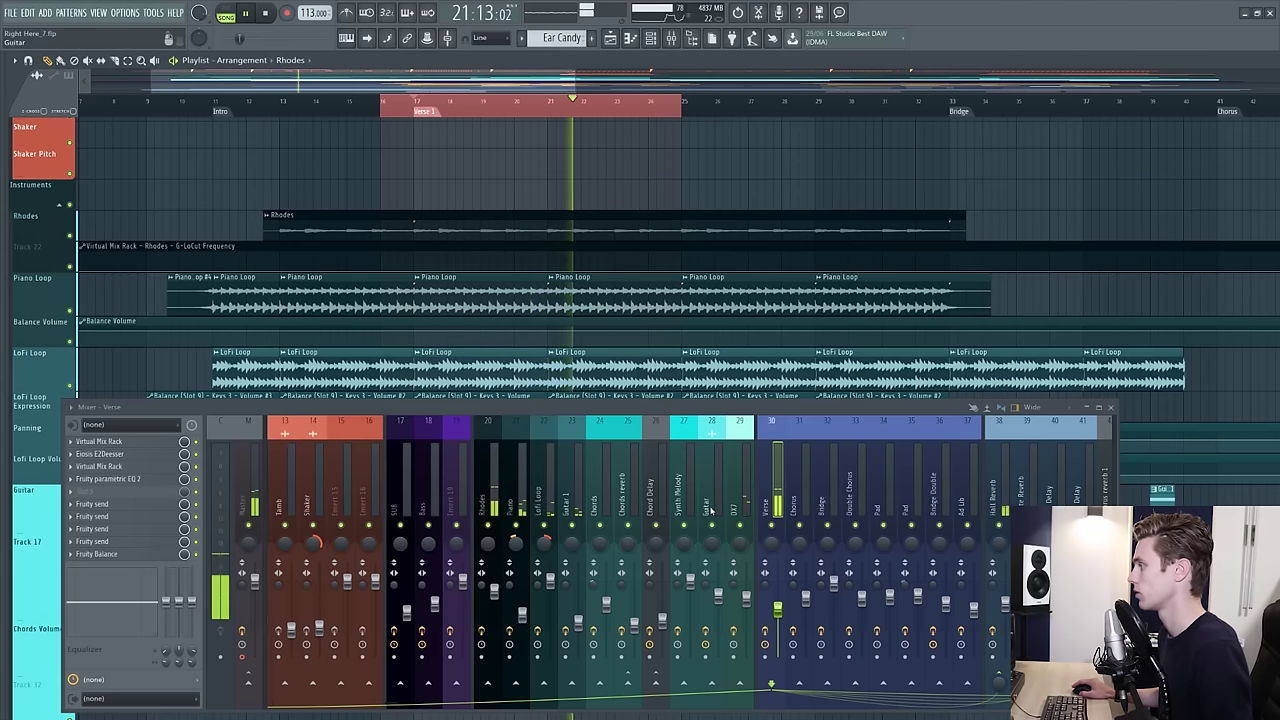
{"action": "key", "text": "space"}
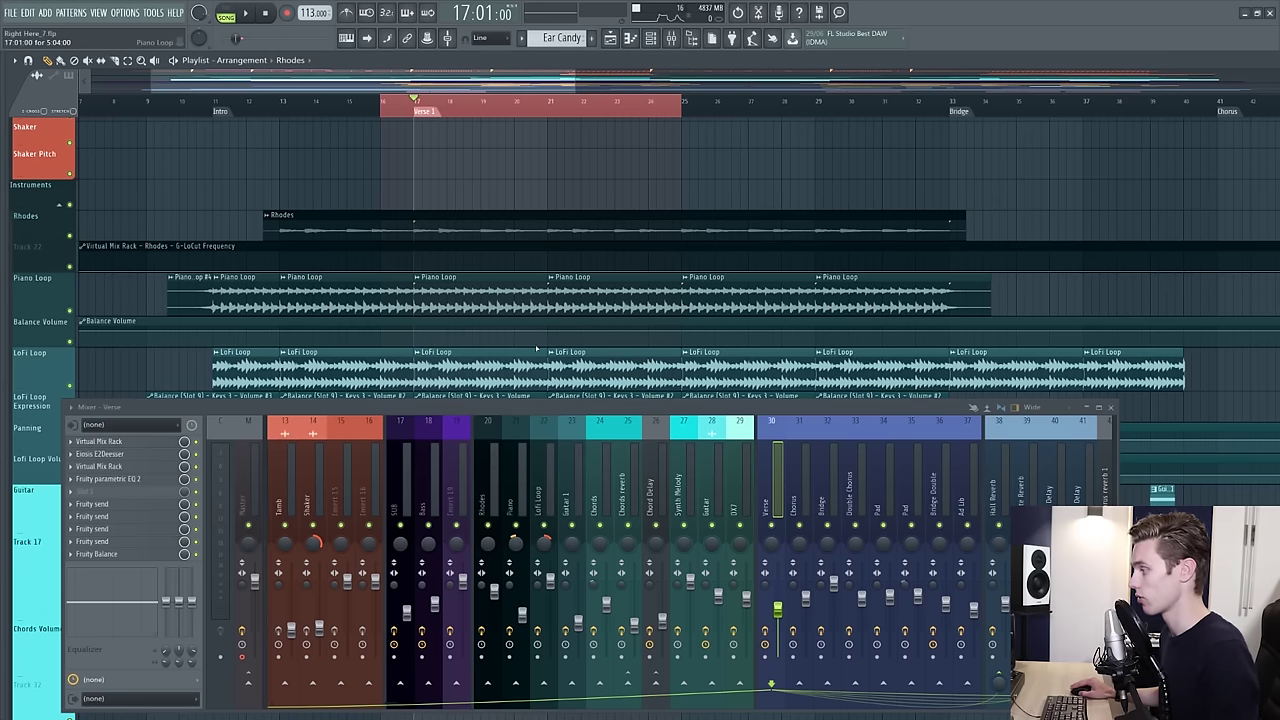
{"action": "left_click", "coordinate": [483, 476]}
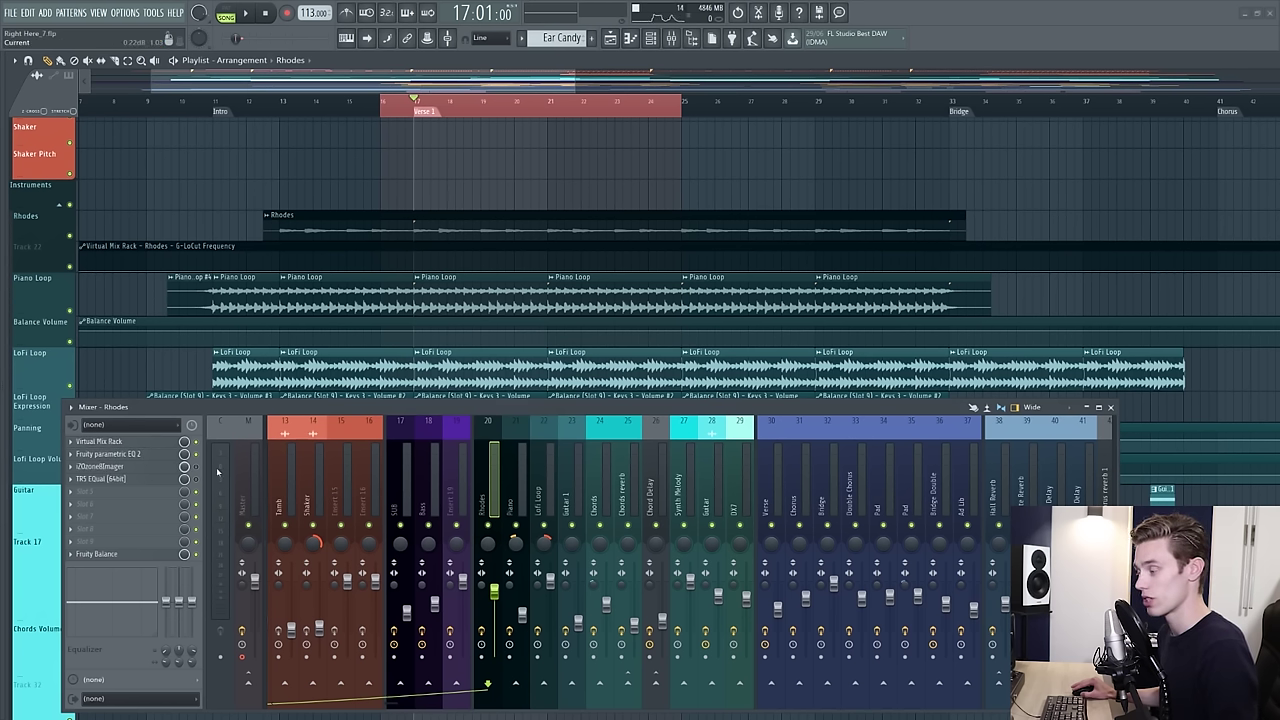
{"action": "left_click", "coordinate": [110, 466]}
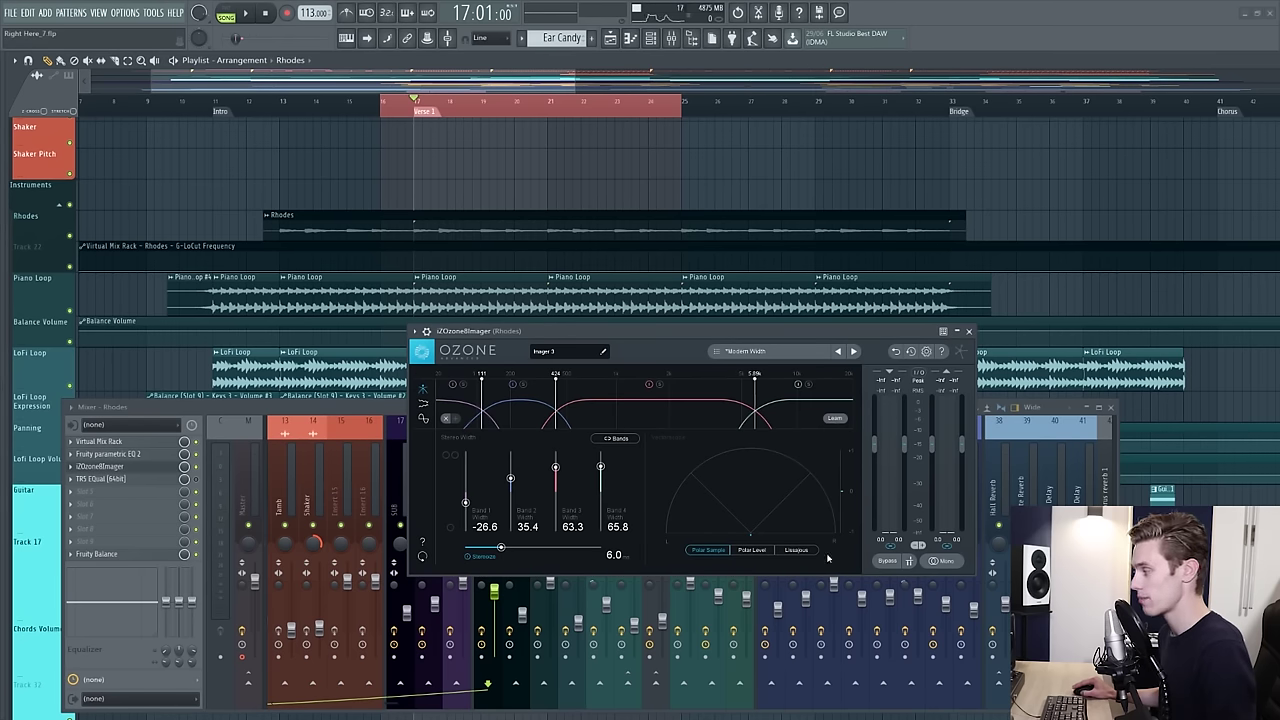
Reload the Imager's Modern Width preset and turn Stereoize on.
{"action": "left_click_drag", "start_coordinate": [709, 332], "coordinate": [671, 304]}
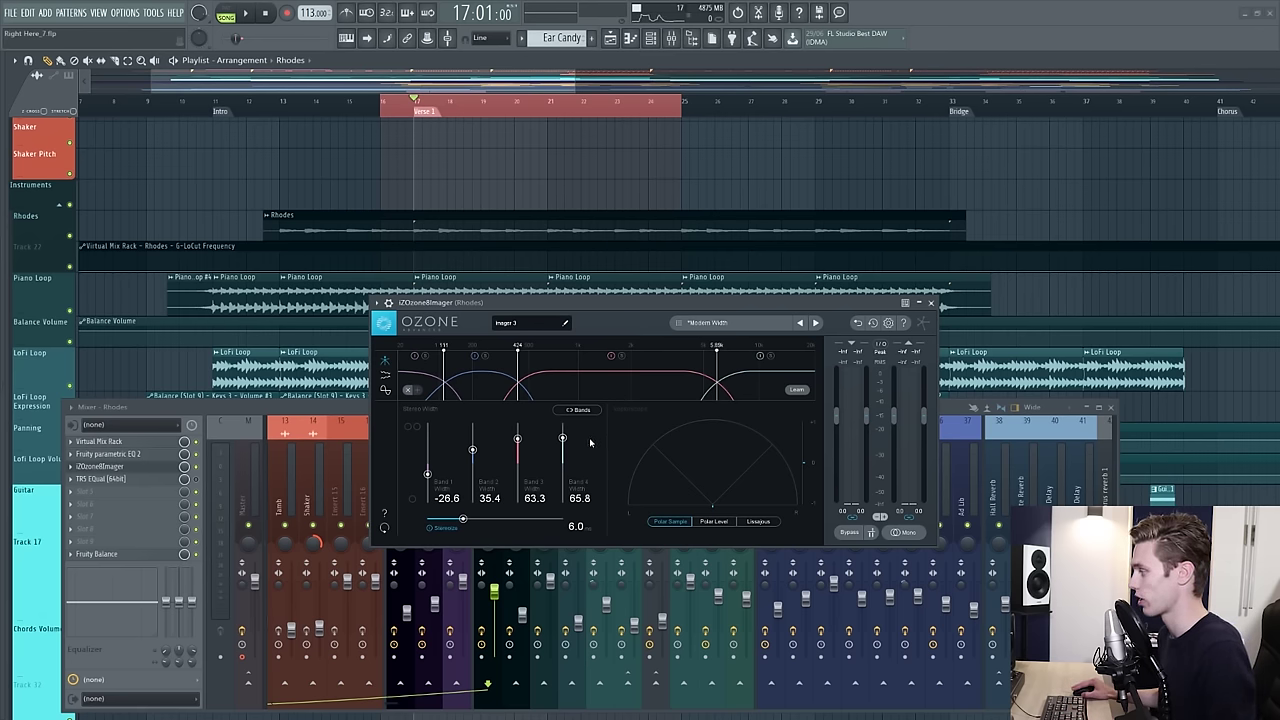
{"action": "left_click", "coordinate": [713, 323]}
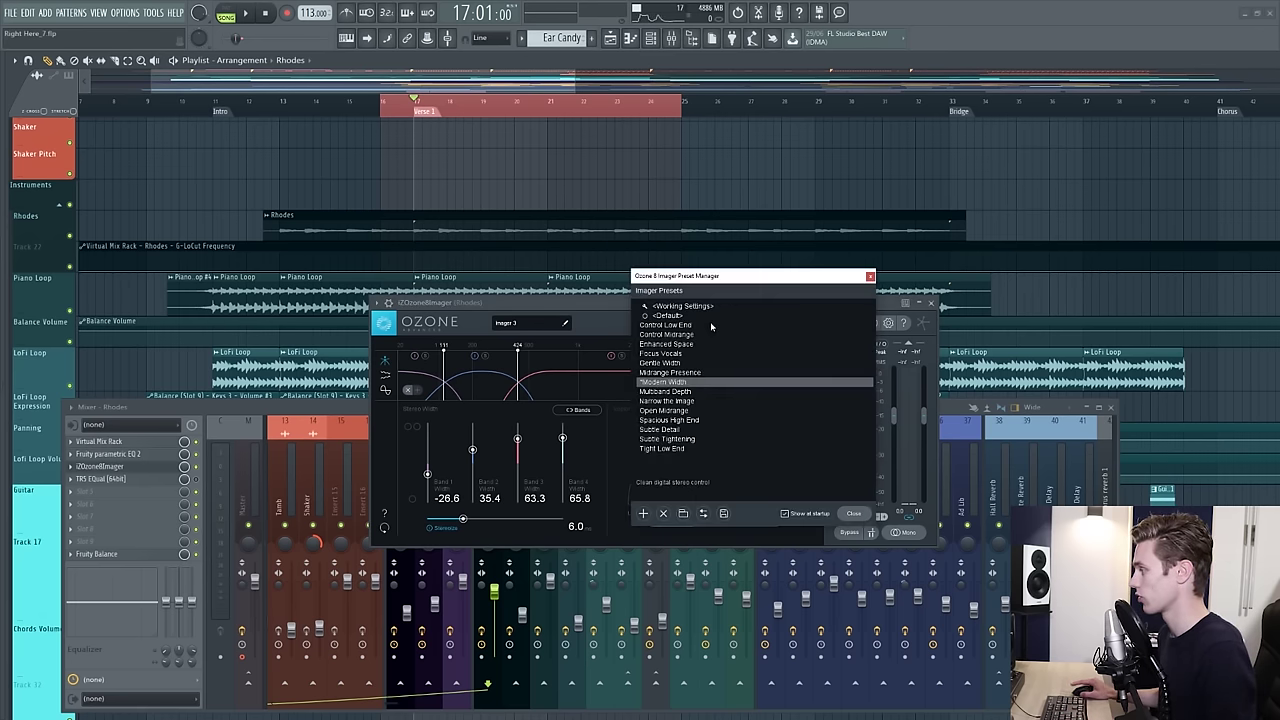
{"action": "left_click", "coordinate": [665, 385]}
{"action": "left_click", "coordinate": [869, 277]}
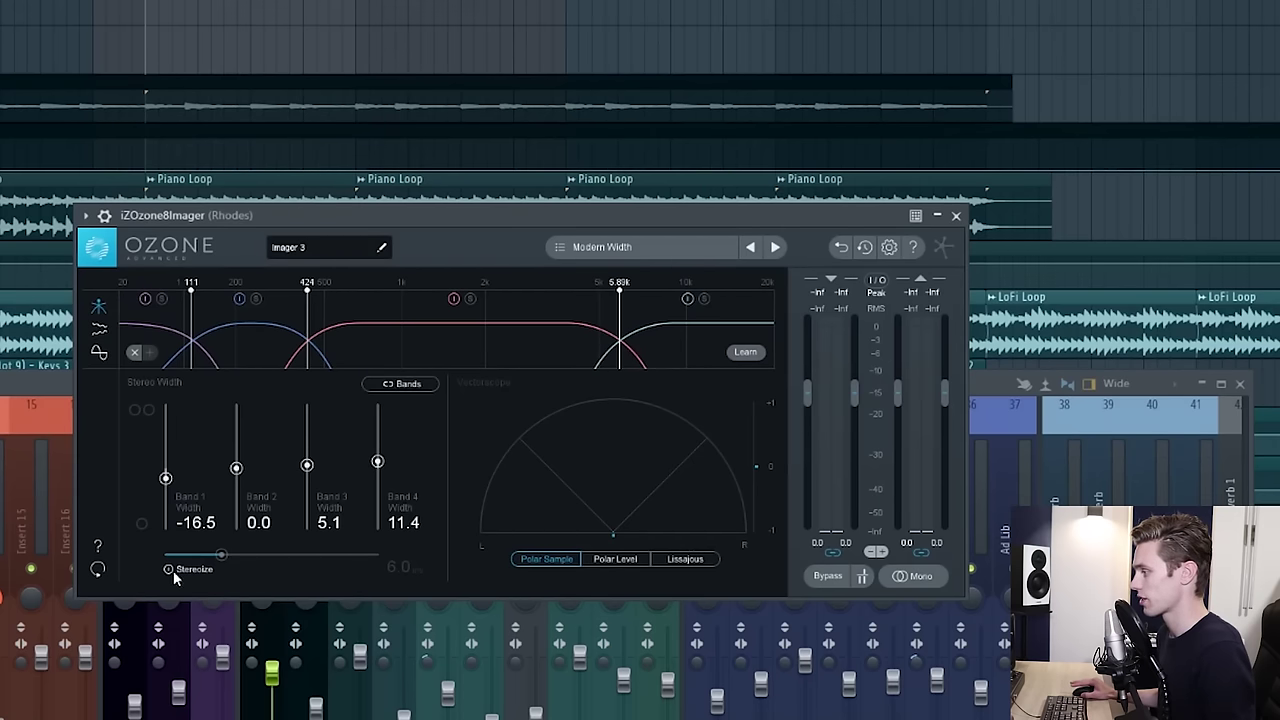
{"action": "left_click", "coordinate": [169, 569]}
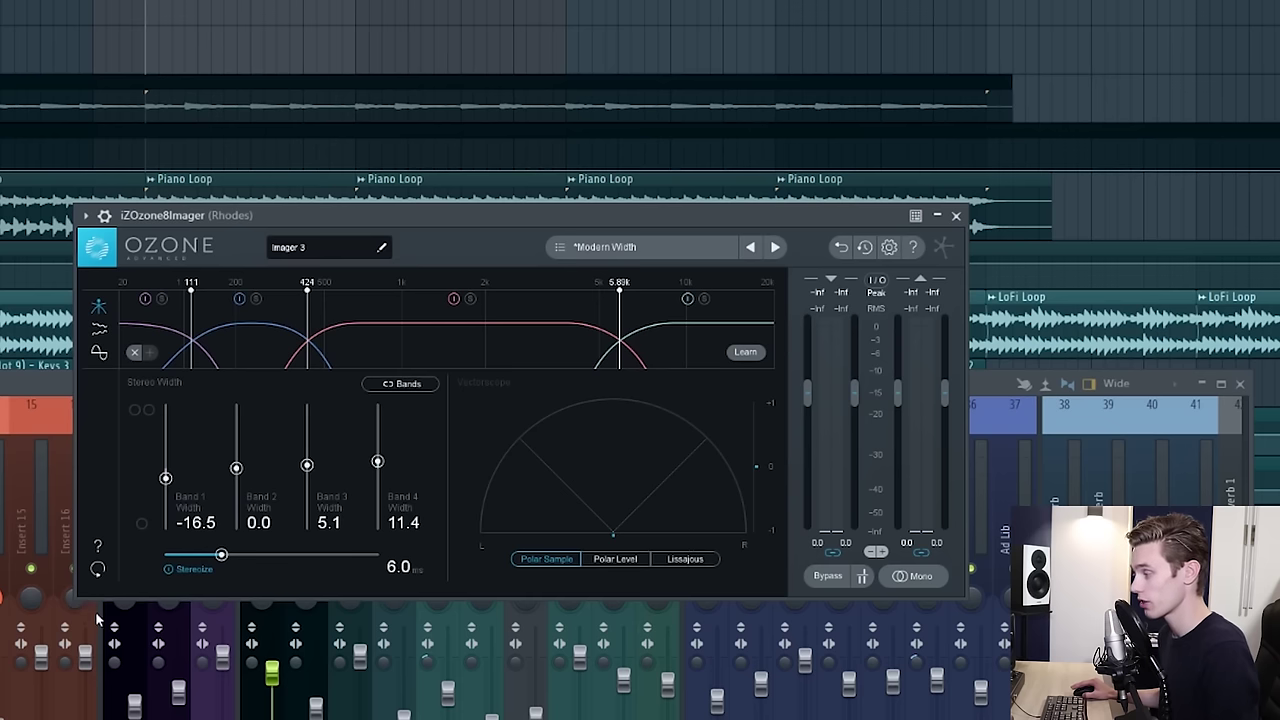
Set the Imager band widths to -21.5, 35.4, 32.9 and 41.8, keeping Stereoize on.
{"action": "left_click", "coordinate": [169, 569]}
{"action": "left_click_drag", "start_coordinate": [309, 466], "coordinate": [308, 421]}
{"action": "mouse_move", "coordinate": [237, 470]}
{"action": "left_mouse_down"}
{"action": "mouse_move", "coordinate": [237, 423]}
{"action": "mouse_move", "coordinate": [237, 467]}
{"action": "left_mouse_up"}
{"action": "left_click_drag", "start_coordinate": [303, 421], "coordinate": [307, 468]}
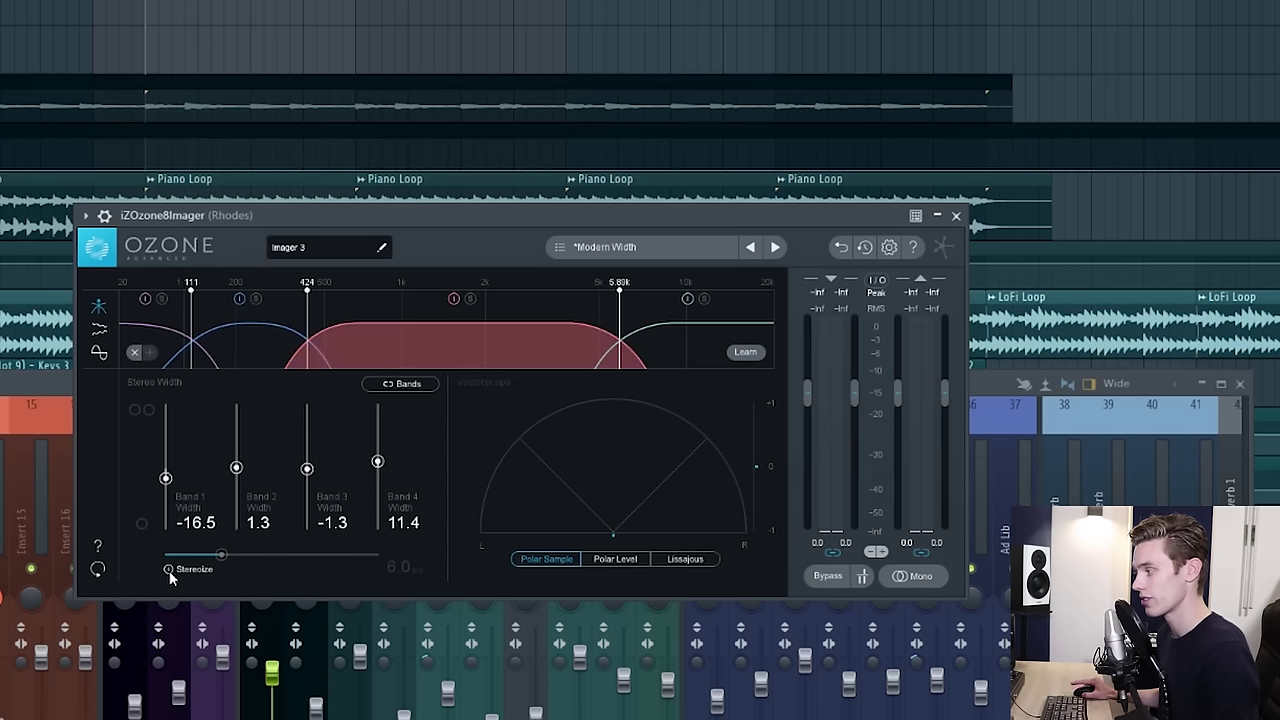
{"action": "left_click", "coordinate": [168, 569]}
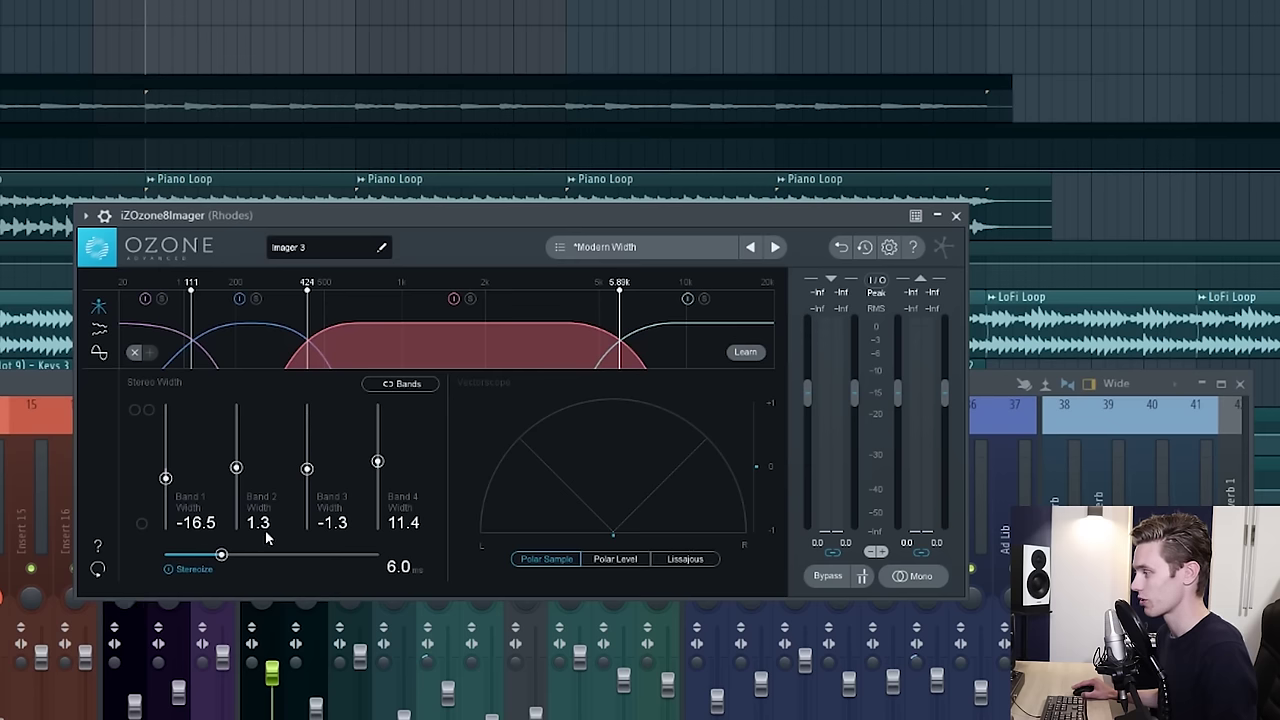
{"action": "left_click_drag", "start_coordinate": [166, 478], "coordinate": [166, 444]}
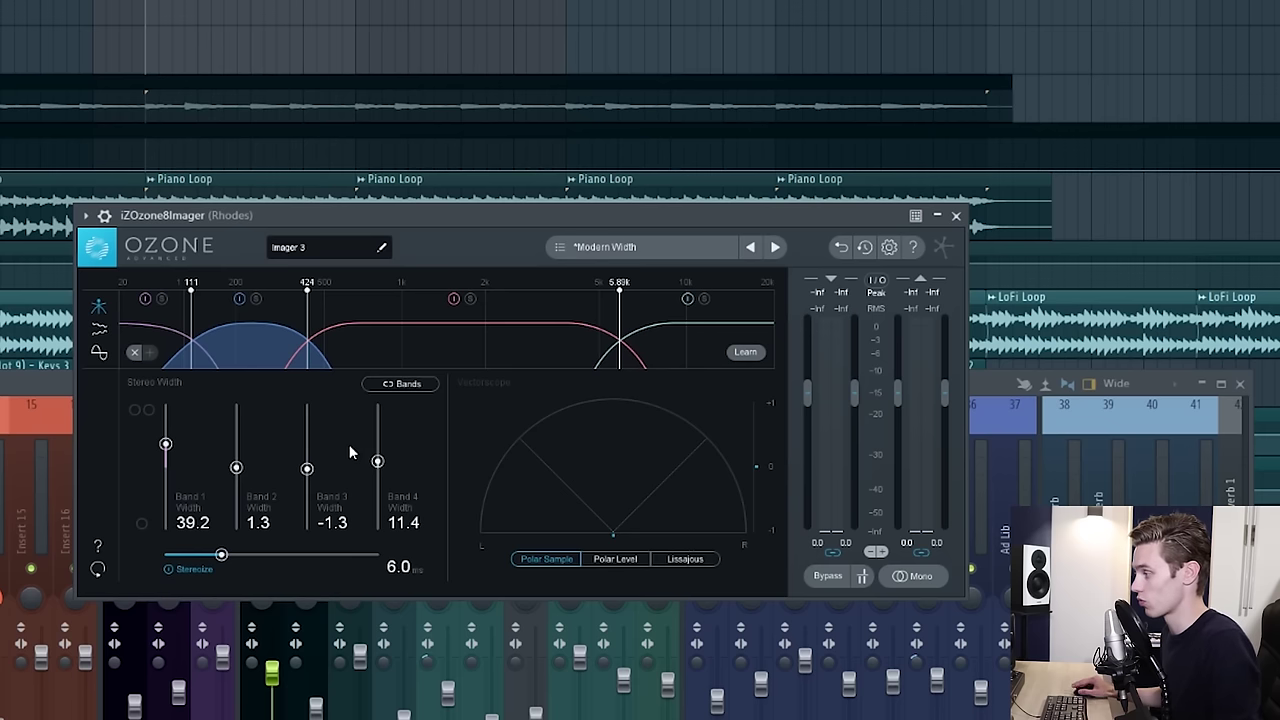
{"action": "left_click_drag", "start_coordinate": [166, 446], "coordinate": [237, 446]}
{"action": "left_click_drag", "start_coordinate": [308, 467], "coordinate": [378, 443]}
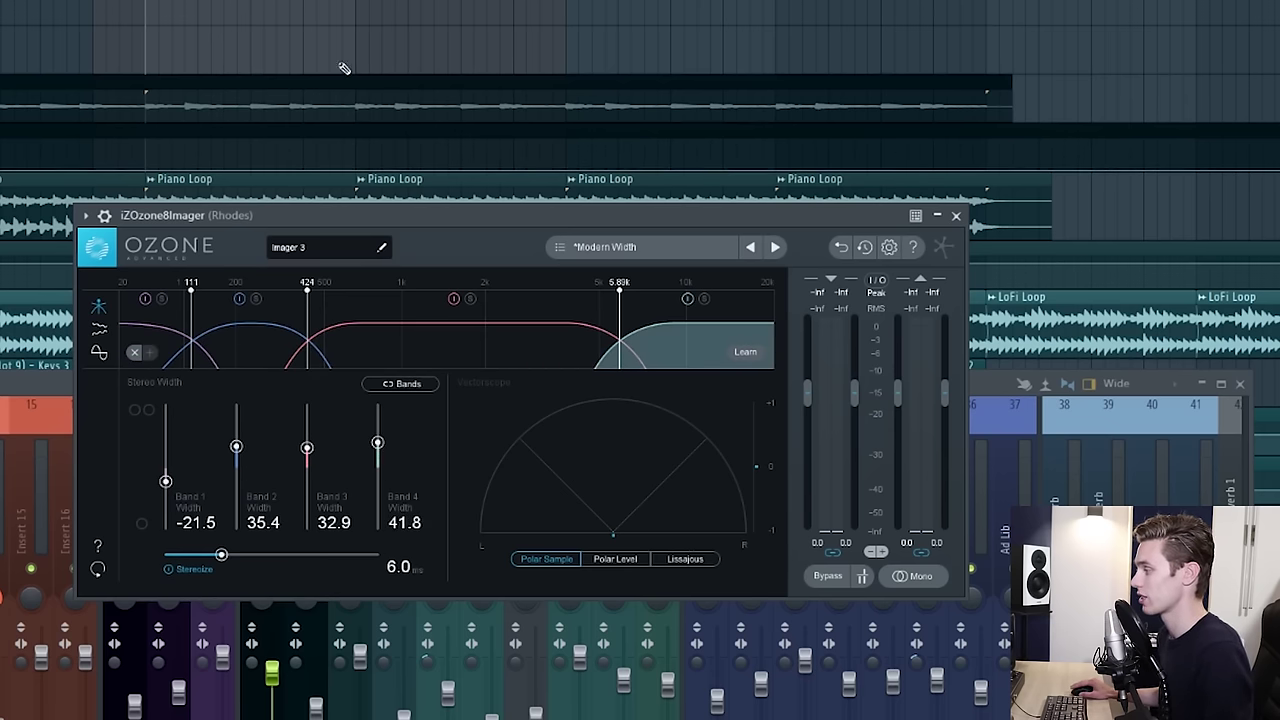
{"action": "left_click_drag", "start_coordinate": [642, 220], "coordinate": [600, 237]}
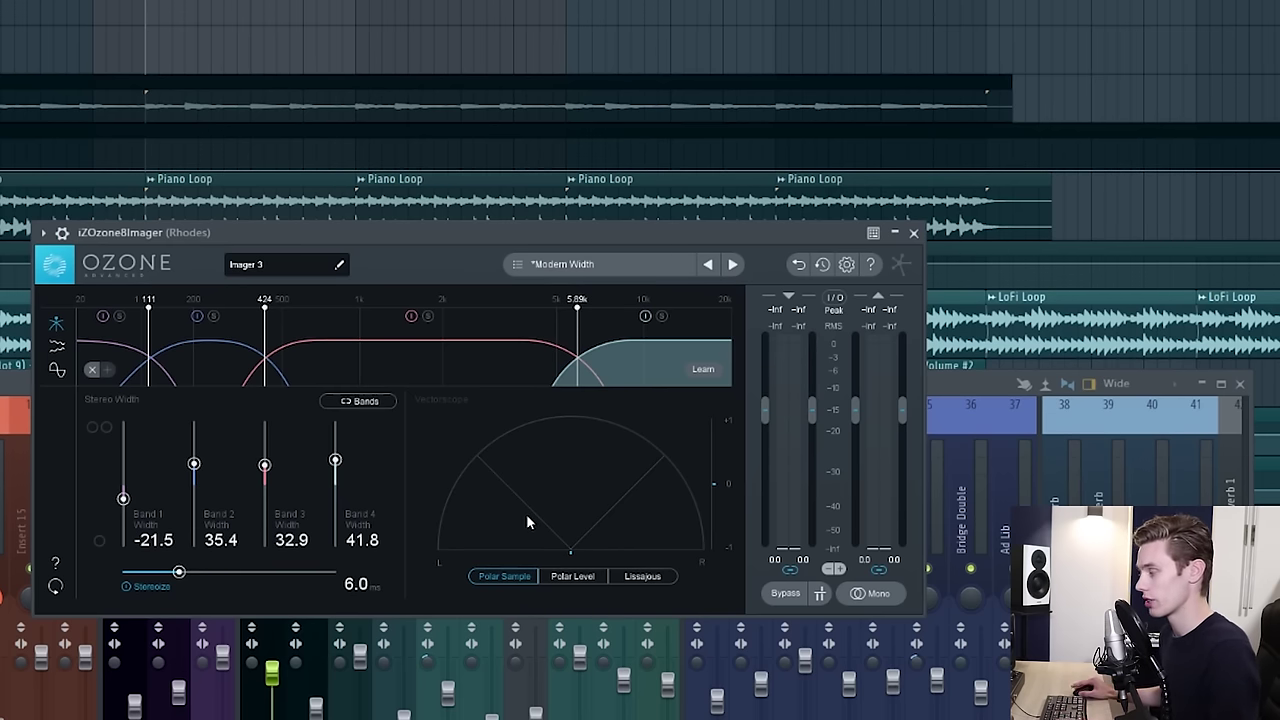
{"action": "left_click_drag", "start_coordinate": [400, 232], "coordinate": [436, 132]}
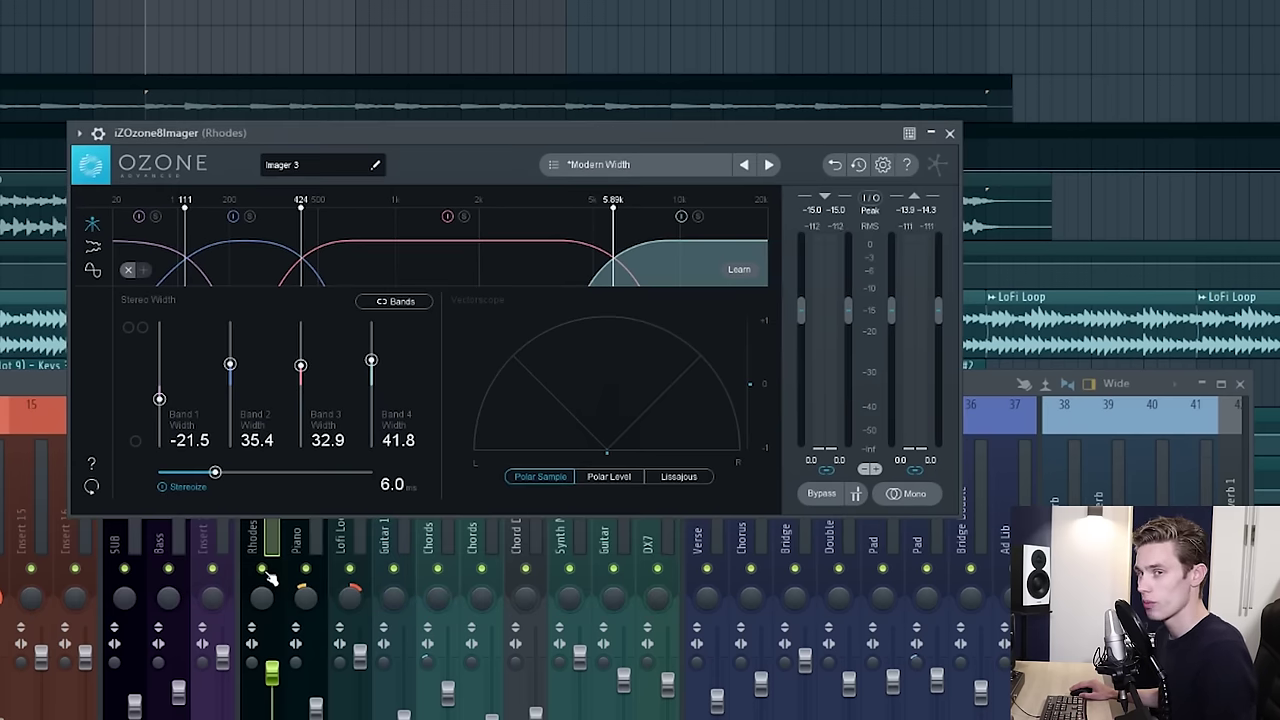
{"action": "left_click", "coordinate": [267, 570]}
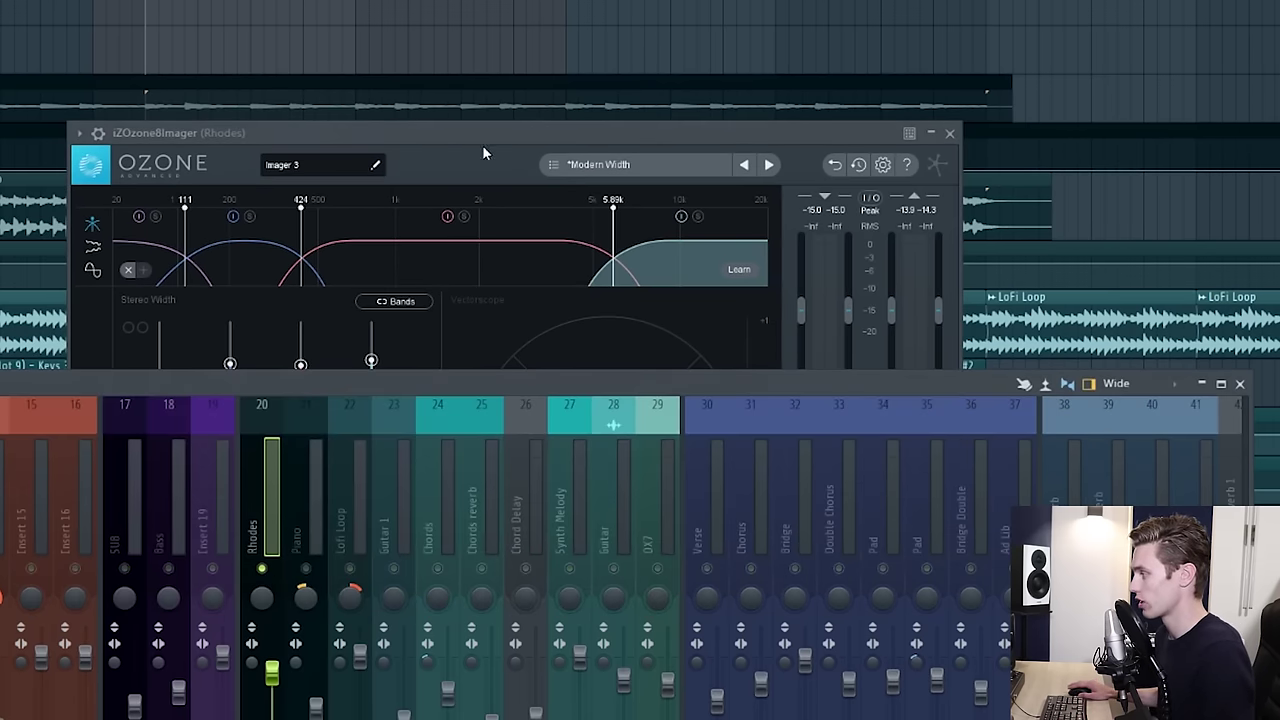
{"action": "left_click_drag", "start_coordinate": [517, 136], "coordinate": [492, 251]}
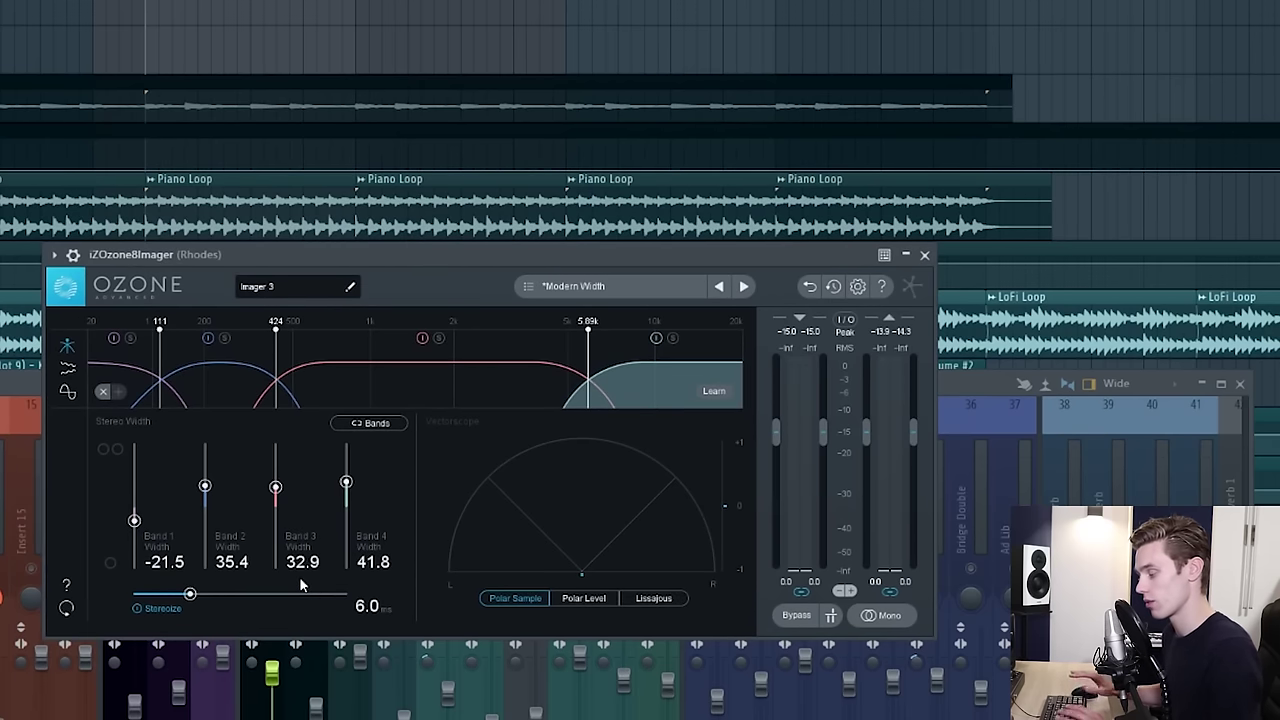
{"action": "left_click_drag", "start_coordinate": [418, 258], "coordinate": [390, 257]}
{"action": "left_click", "coordinate": [771, 616]}
Re-enable the Imager and widen bands 2–4 to 51.9, 64.6 and 60.8.
{"action": "left_click_drag", "start_coordinate": [612, 255], "coordinate": [576, 265]}
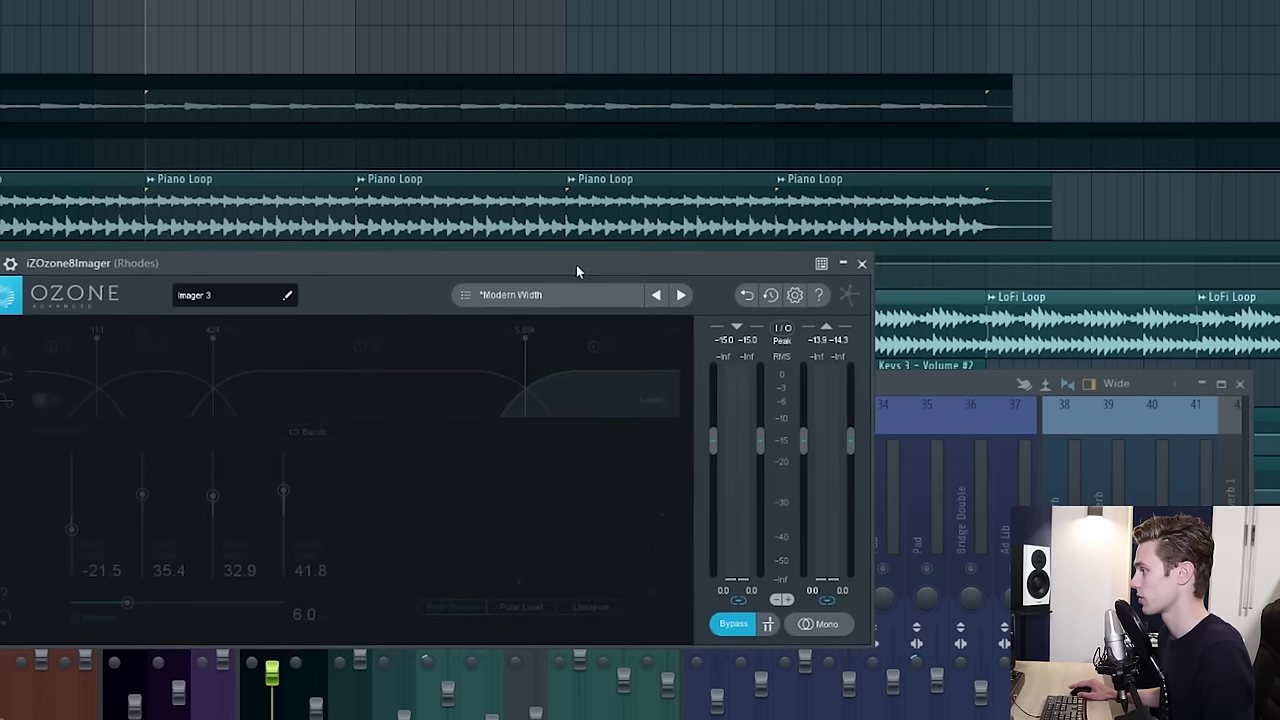
{"action": "left_click", "coordinate": [734, 624]}
{"action": "mouse_move", "coordinate": [142, 494]}
{"action": "left_mouse_down"}
{"action": "mouse_move", "coordinate": [143, 457]}
{"action": "mouse_move", "coordinate": [143, 479]}
{"action": "left_mouse_up"}
{"action": "left_click_drag", "start_coordinate": [221, 503], "coordinate": [214, 469]}
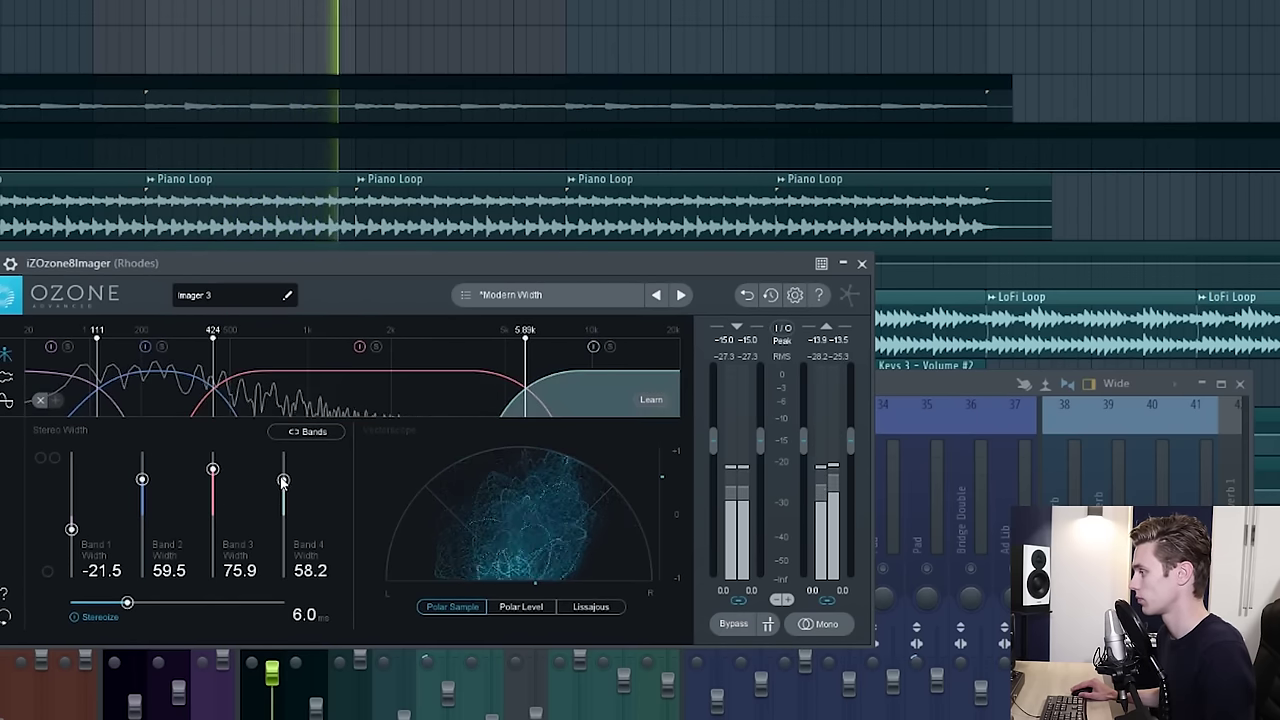
{"action": "left_click_drag", "start_coordinate": [283, 481], "coordinate": [283, 479]}
{"action": "left_click_drag", "start_coordinate": [142, 479], "coordinate": [212, 479]}
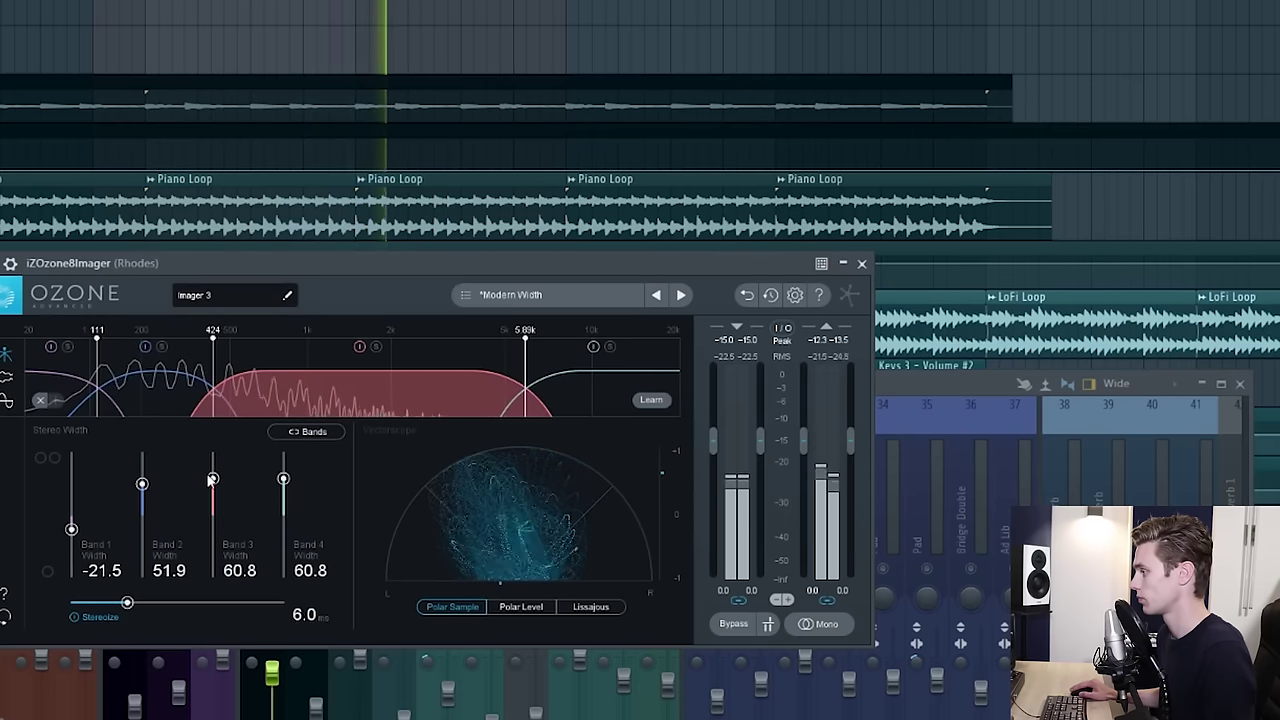
A/B the Imager against bypass, stop playback, and switch the upper display view.
{"action": "left_click", "coordinate": [733, 624]}
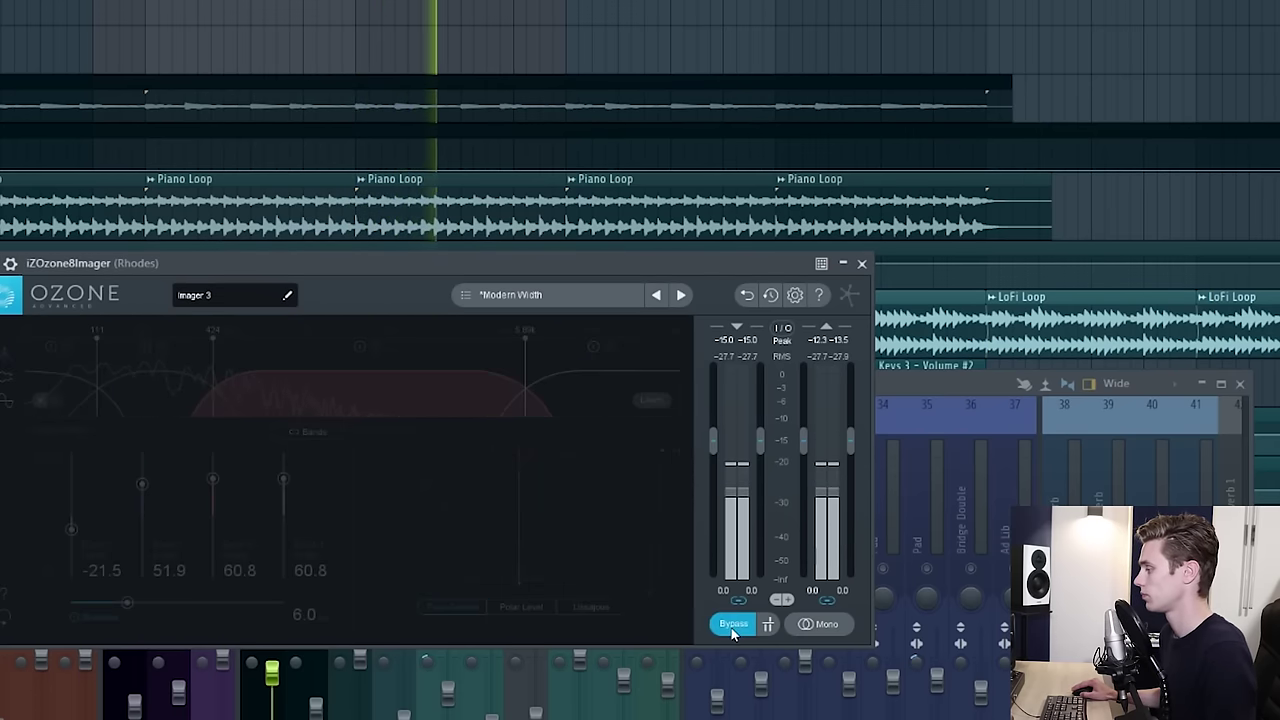
{"action": "left_click", "coordinate": [733, 625]}
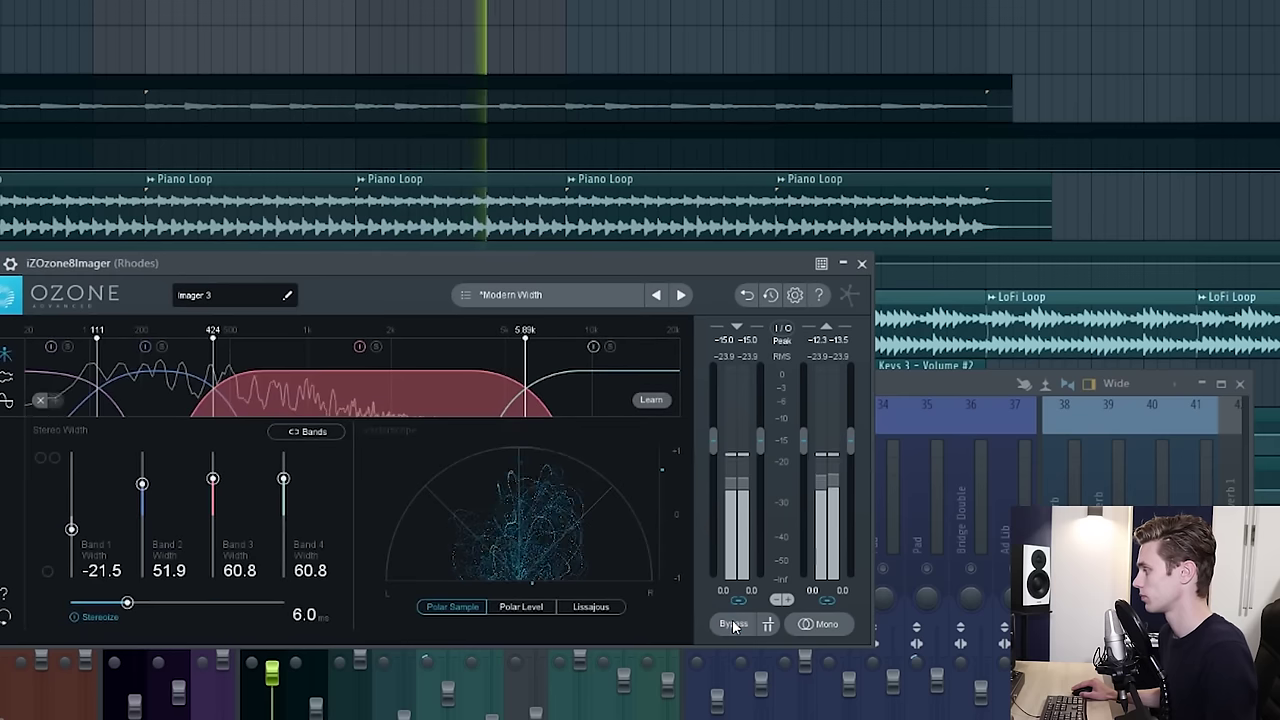
{"action": "left_click_drag", "start_coordinate": [406, 264], "coordinate": [393, 272]}
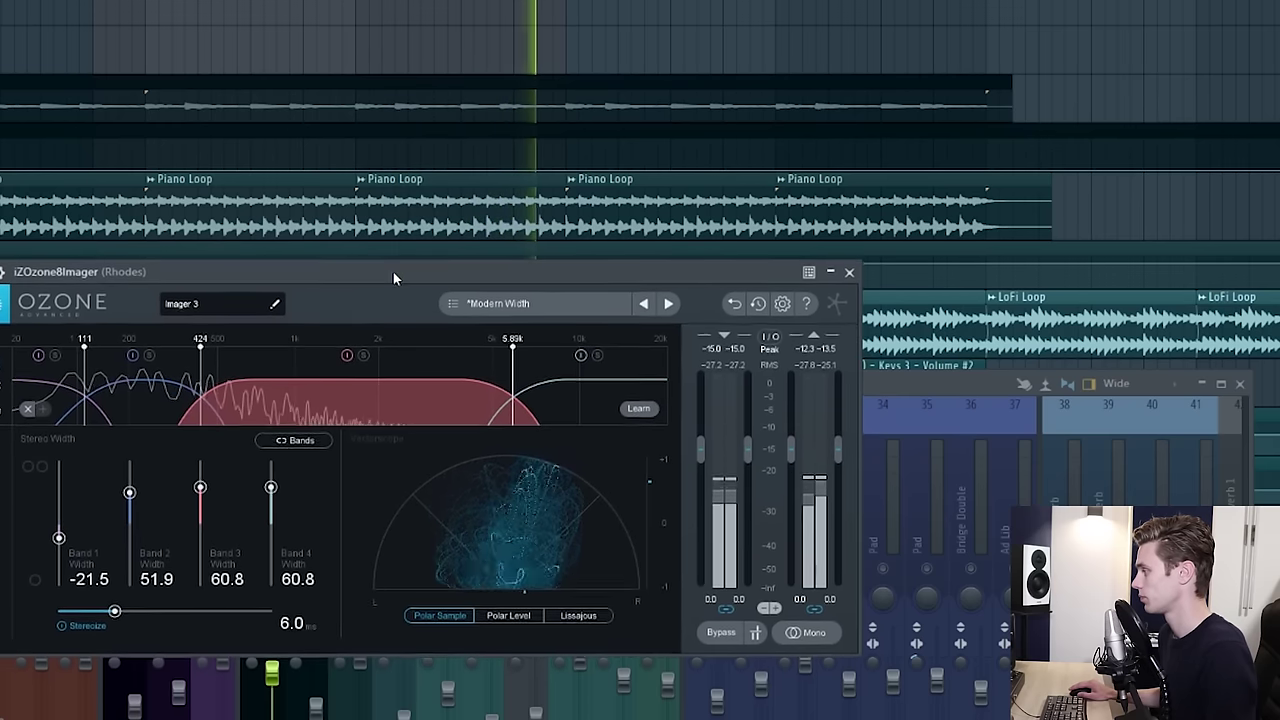
{"action": "key", "text": "space"}
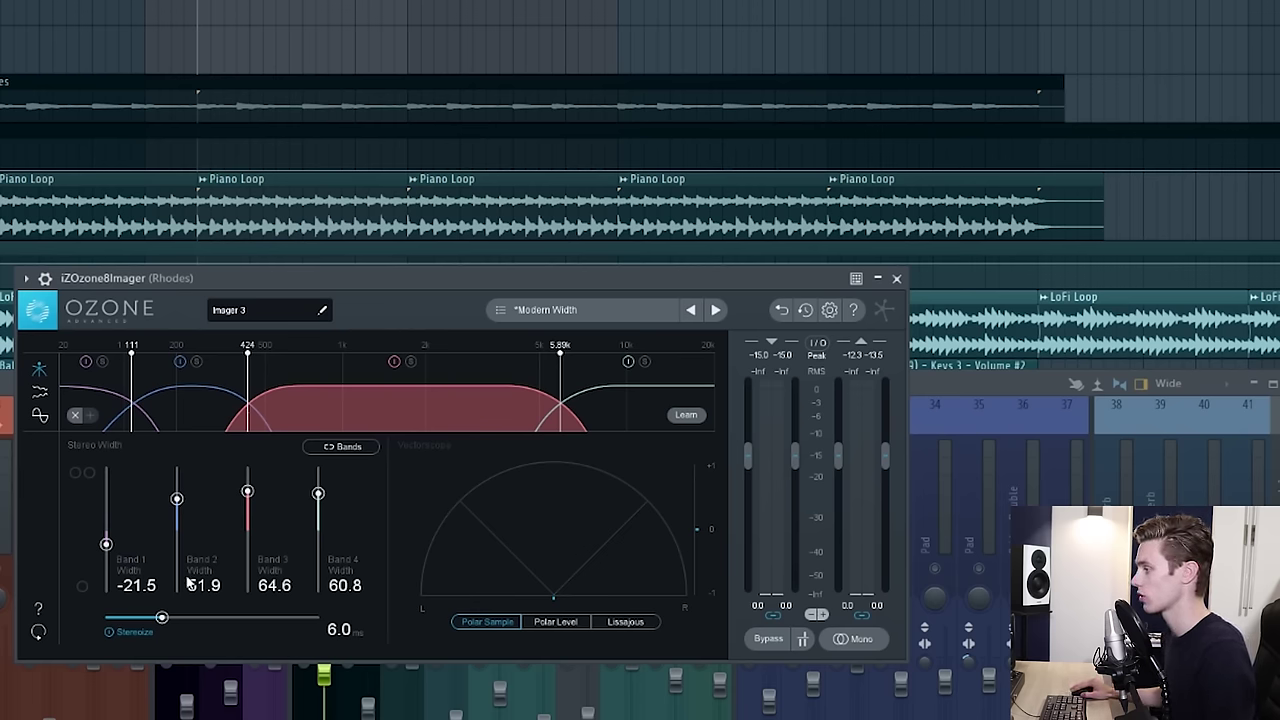
{"action": "left_click", "coordinate": [40, 412]}
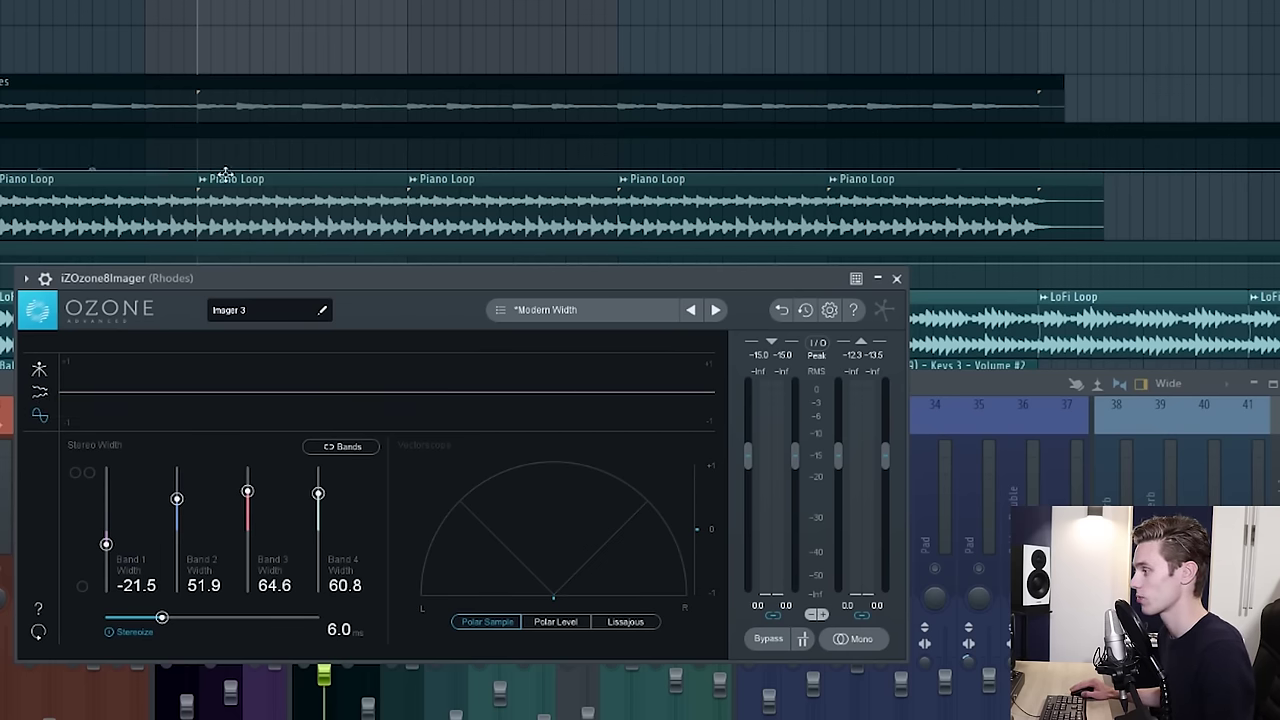
Compare the Imager's display views and Lissajous/polar vectorscope modes, ending on band crossover.
{"action": "left_click", "coordinate": [39, 369]}
{"action": "left_click", "coordinate": [637, 622]}
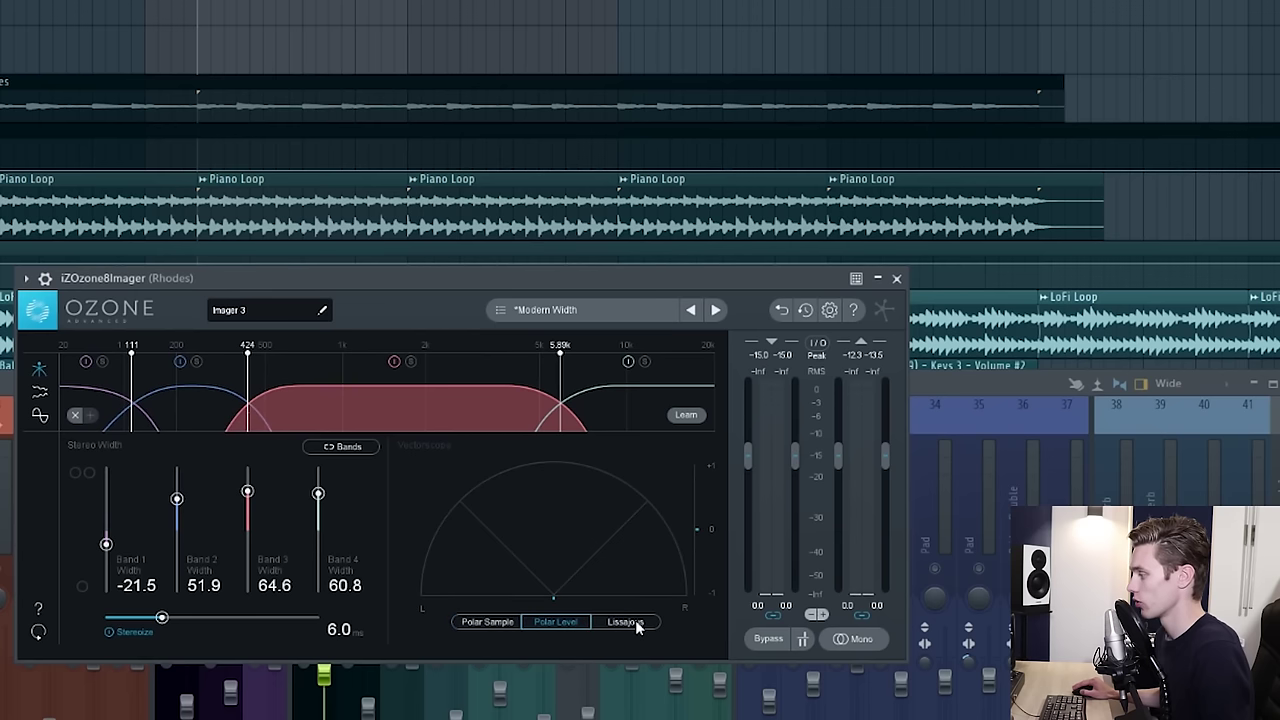
{"action": "left_click", "coordinate": [510, 622]}
{"action": "left_click", "coordinate": [42, 392]}
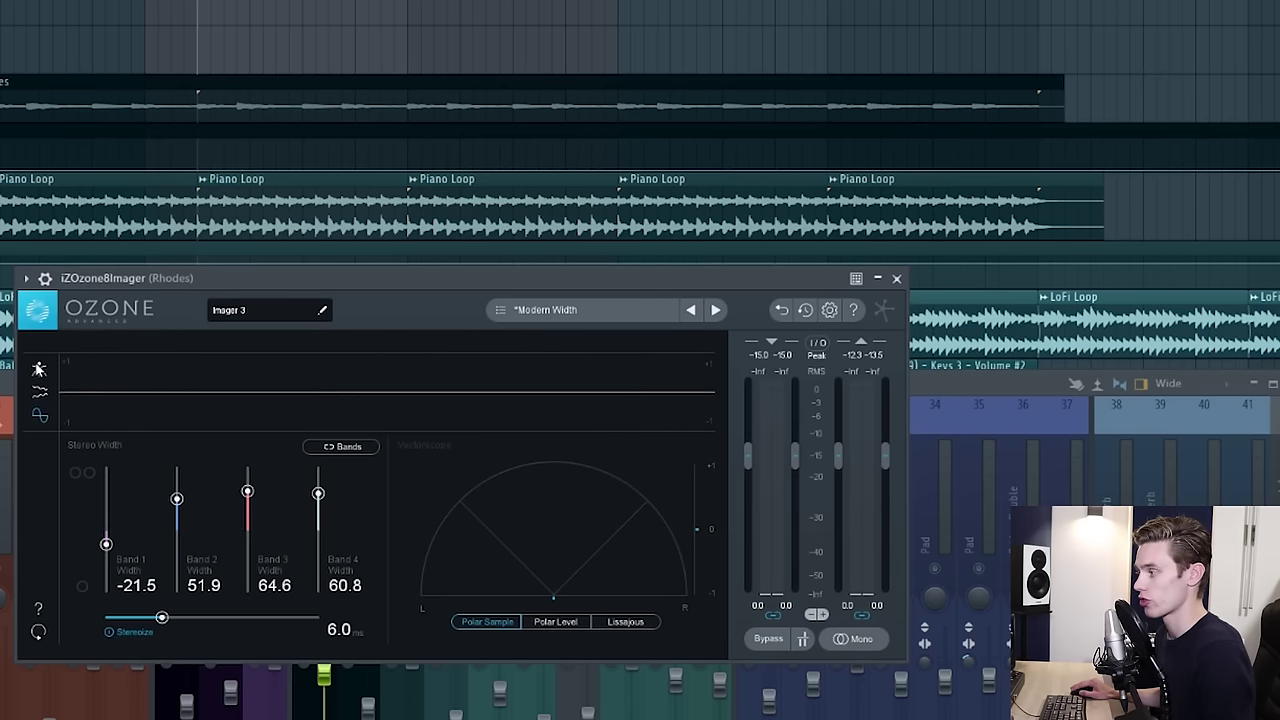
{"action": "left_click", "coordinate": [40, 369]}
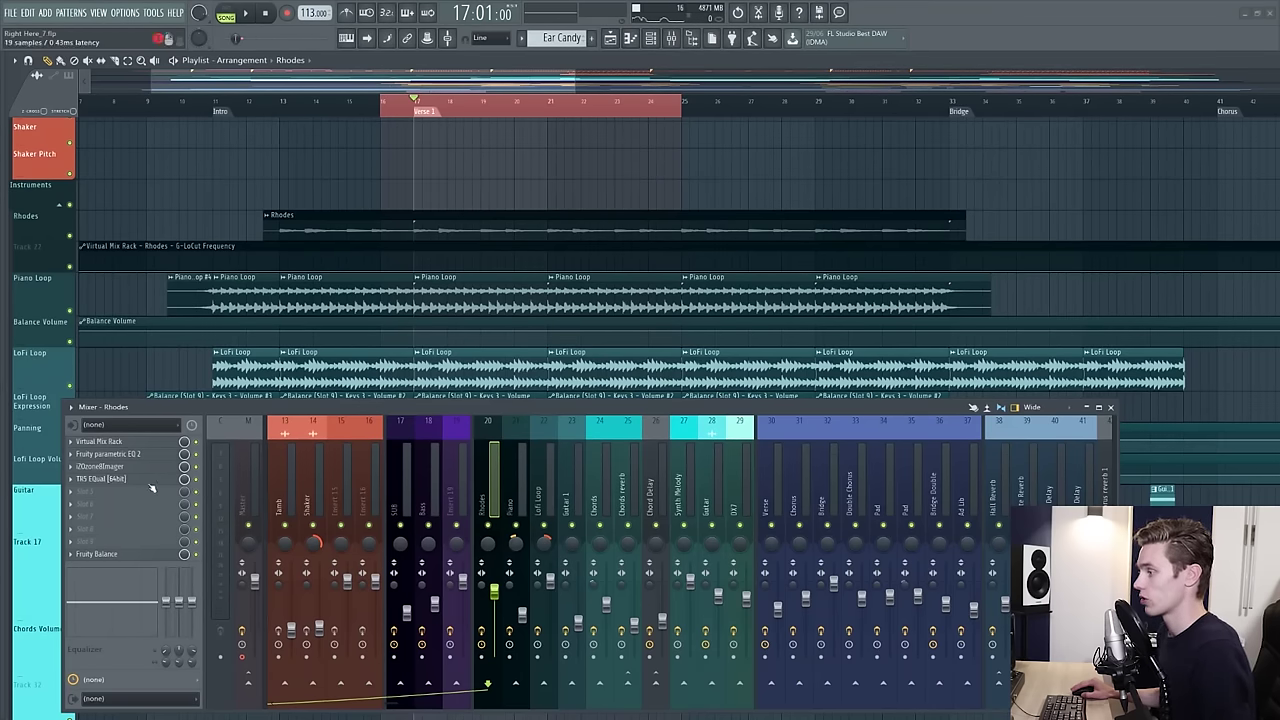
In TR5 EQual on the Rhodes, cut the mid channel around 138 Hz.
{"action": "left_click", "coordinate": [152, 487]}
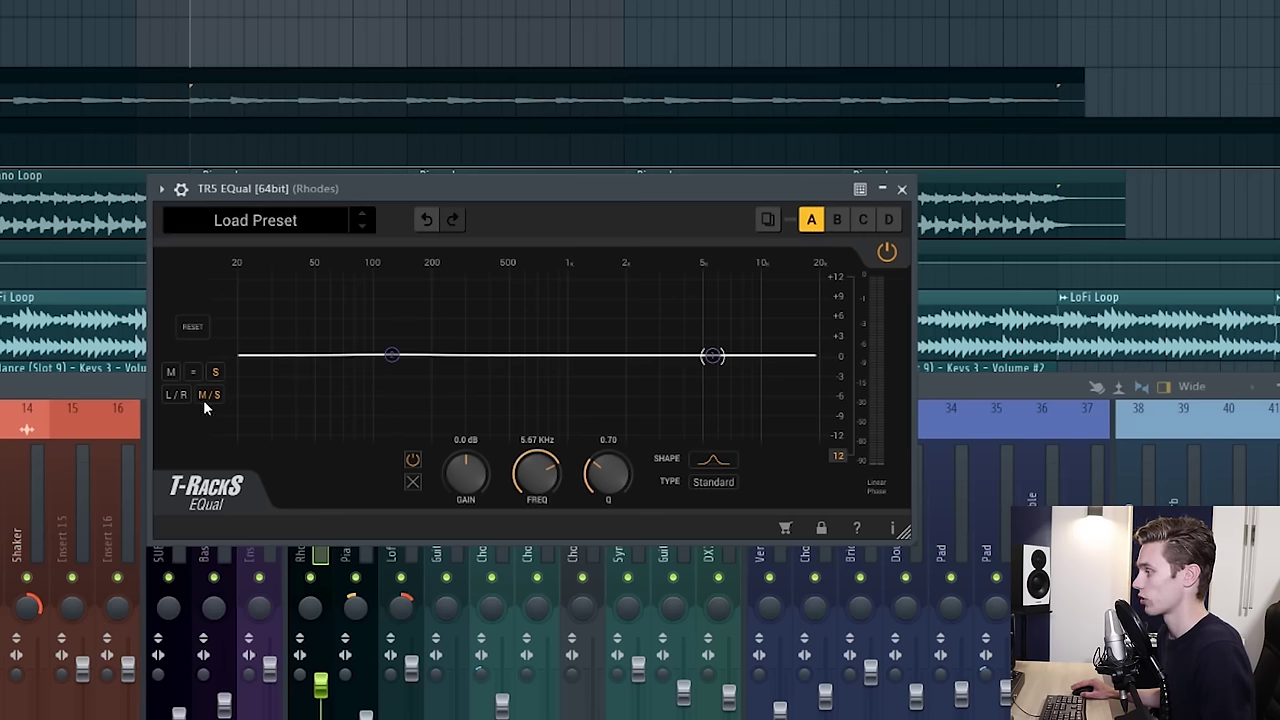
{"action": "left_click", "coordinate": [170, 372]}
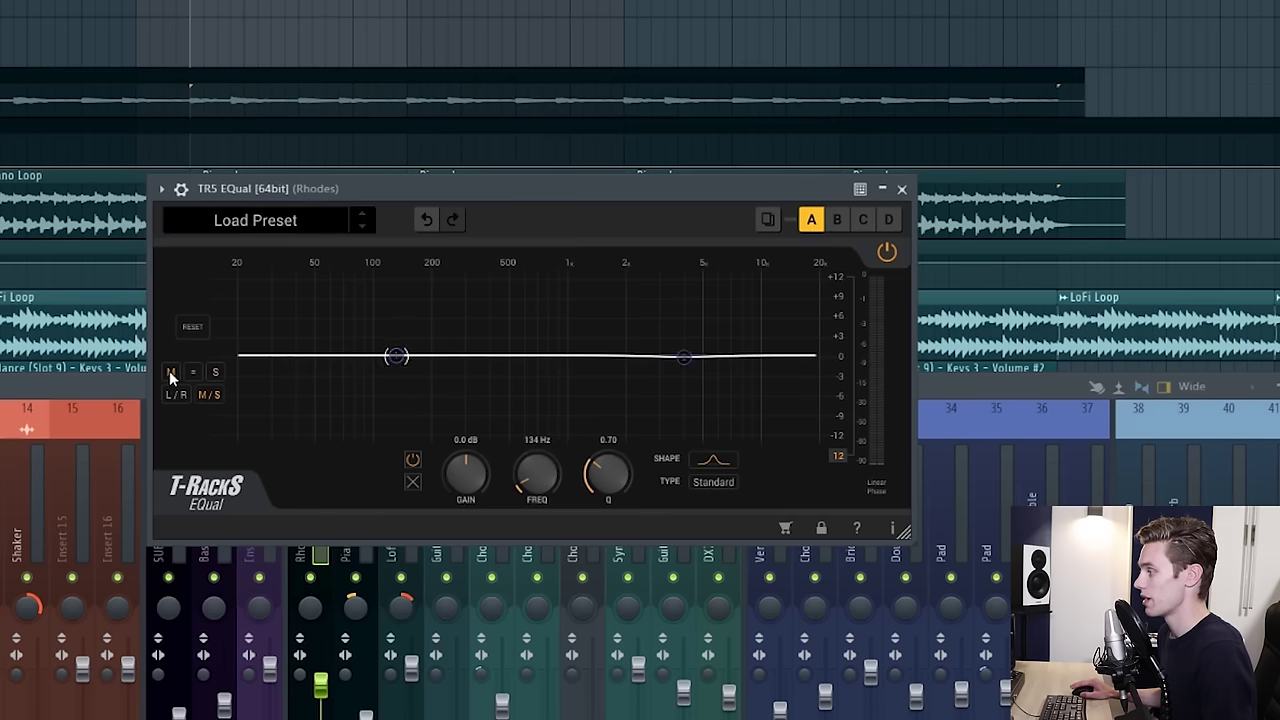
{"action": "left_click_drag", "start_coordinate": [403, 357], "coordinate": [402, 386]}
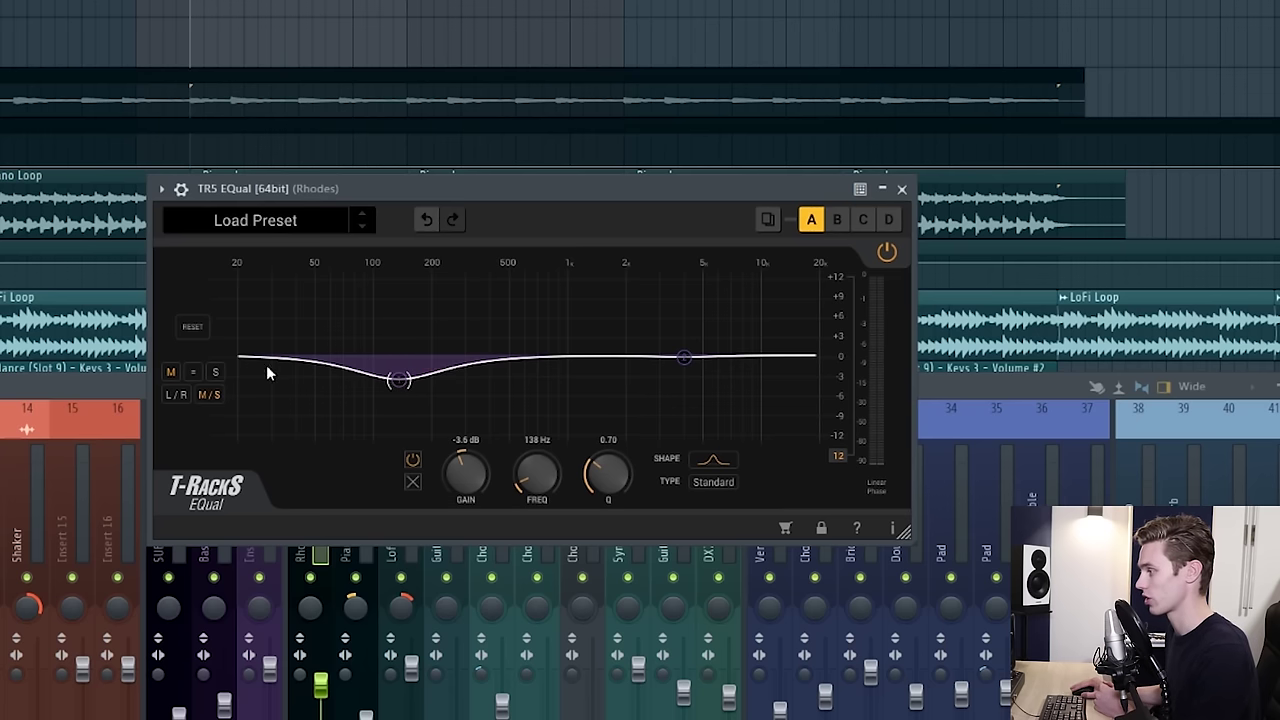
Boost the side channel 2.8 dB at 6.24 kHz with Q 0.70.
{"action": "left_click", "coordinate": [215, 373]}
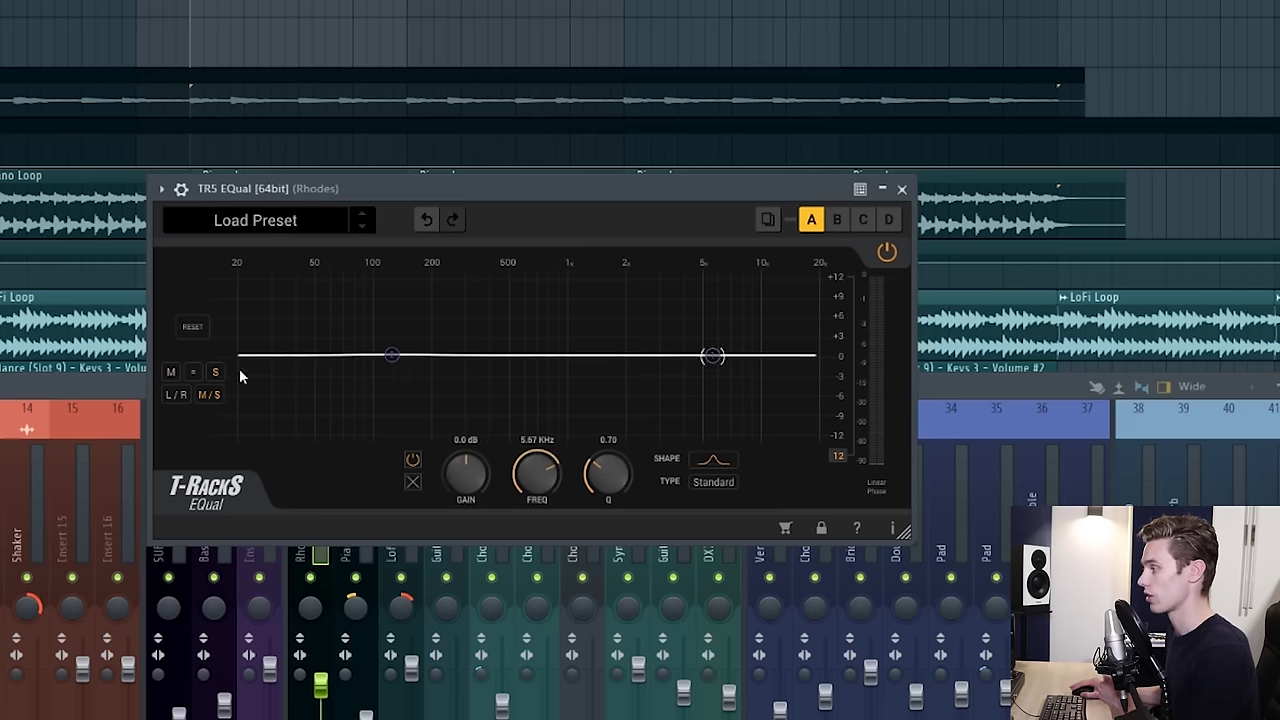
{"action": "left_click_drag", "start_coordinate": [391, 356], "coordinate": [384, 357]}
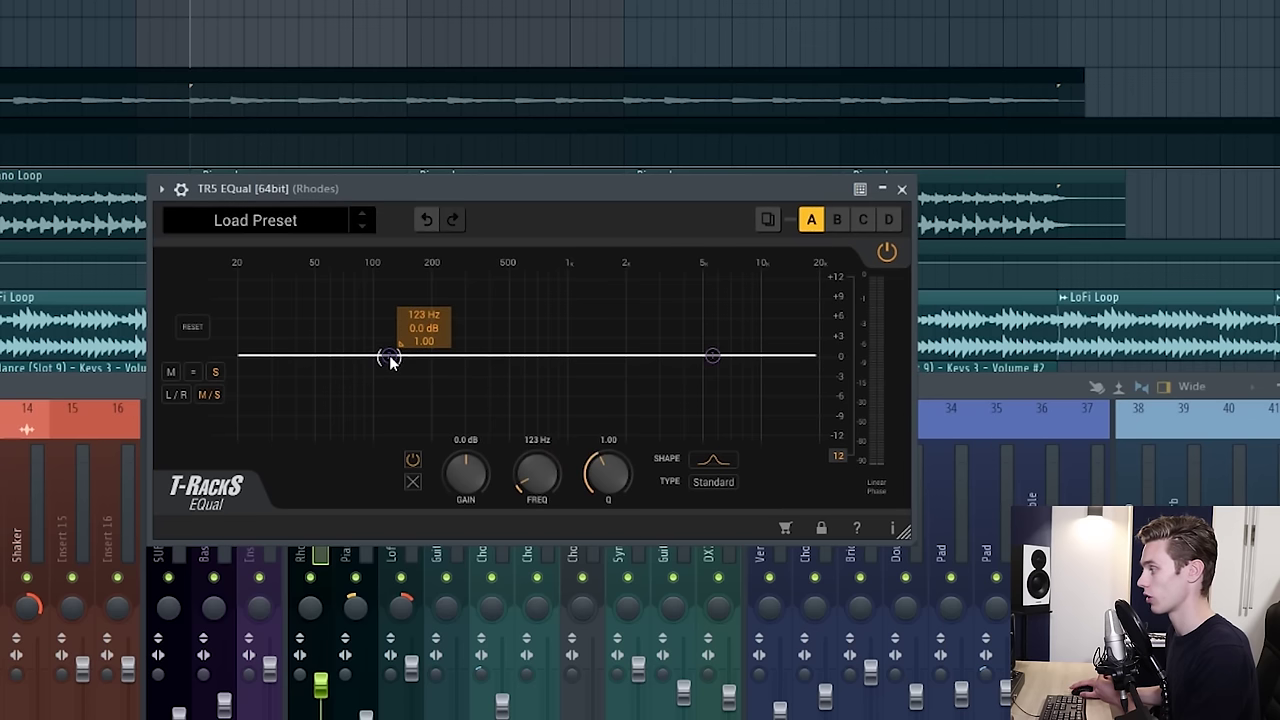
{"action": "left_click_drag", "start_coordinate": [713, 356], "coordinate": [720, 341]}
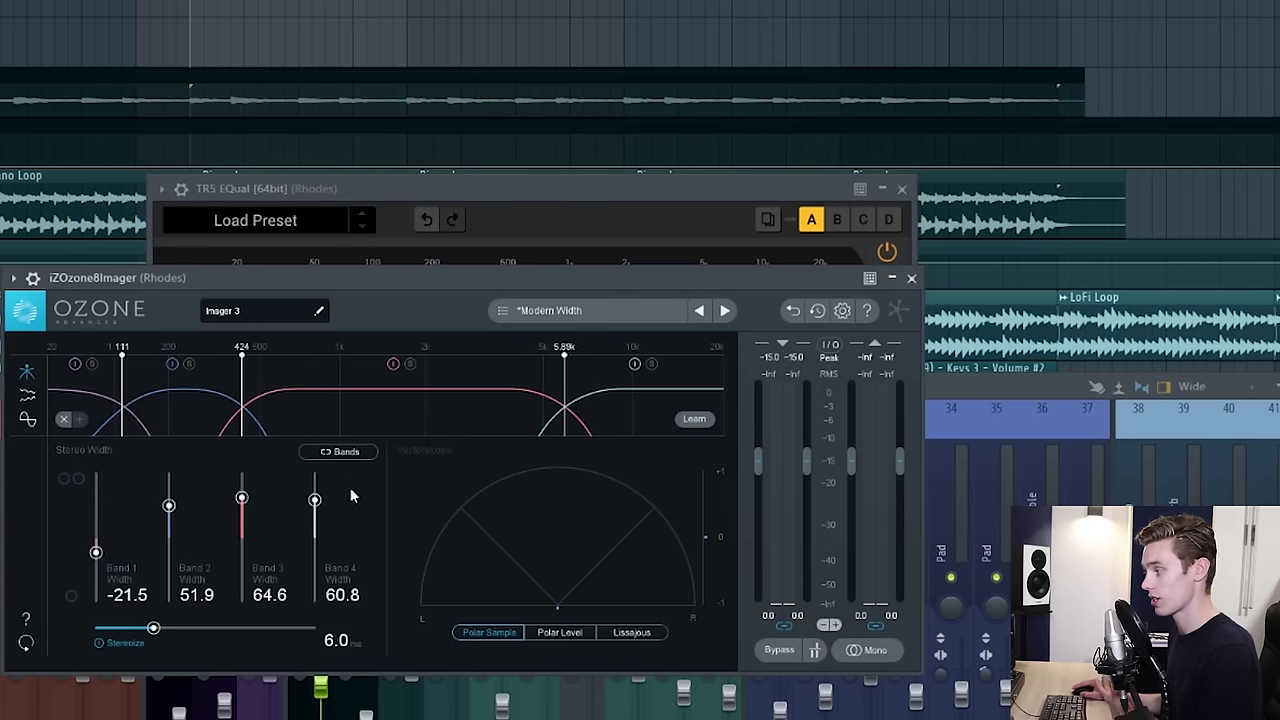
{"action": "left_click", "coordinate": [911, 277]}
{"action": "left_click_drag", "start_coordinate": [708, 188], "coordinate": [709, 202]}
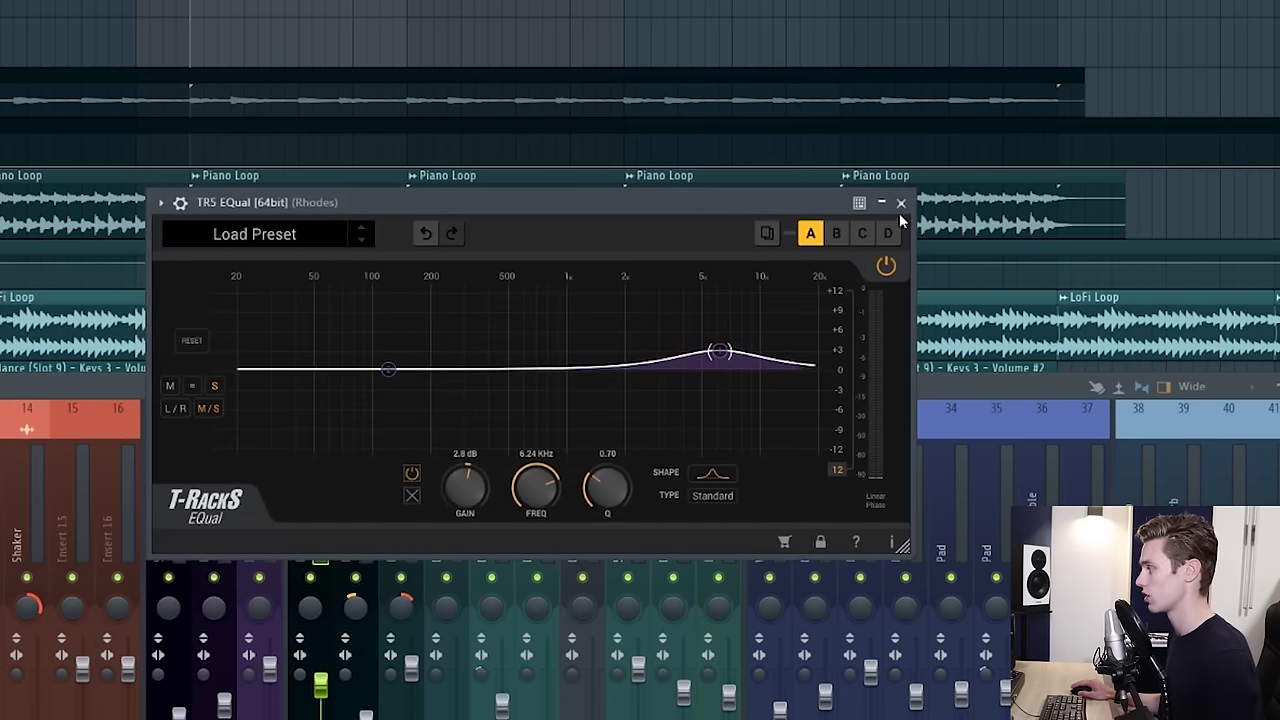
Close the EQ and alternate solo between the MONO and STEREO exports, ending on MONO.
{"action": "left_click", "coordinate": [901, 202]}
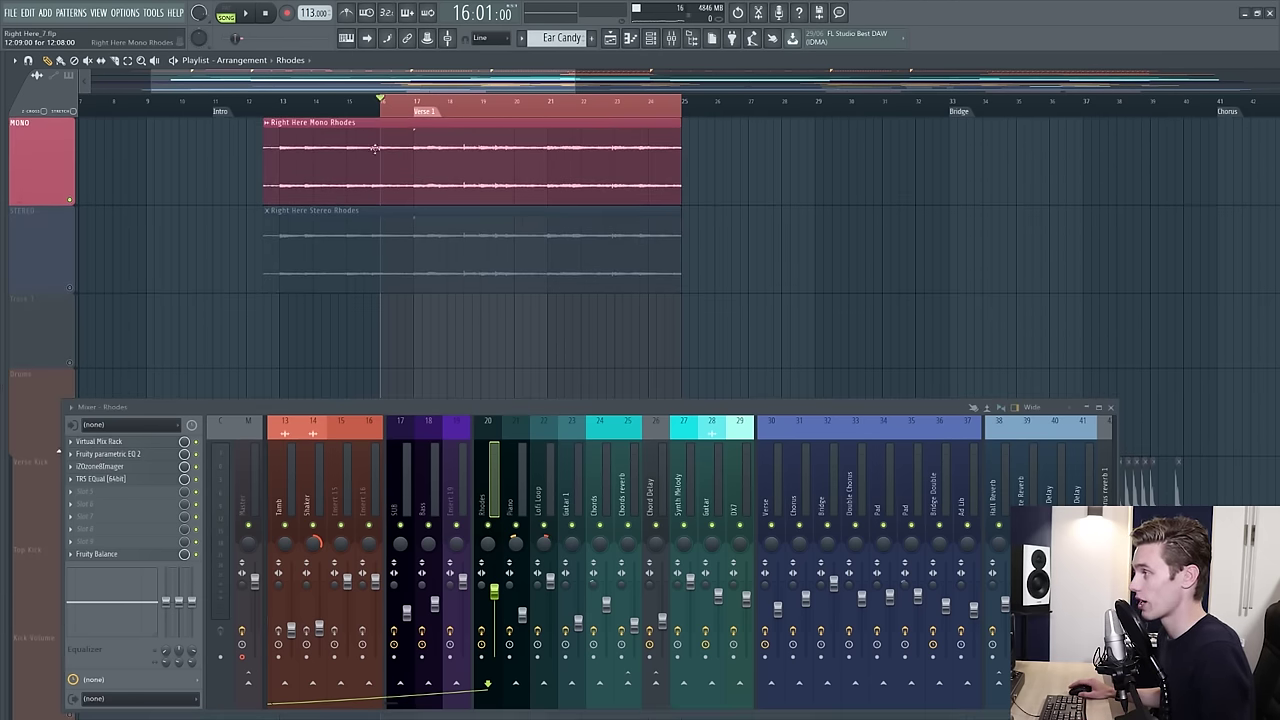
{"action": "left_click", "coordinate": [74, 236], "text": "ctrl"}
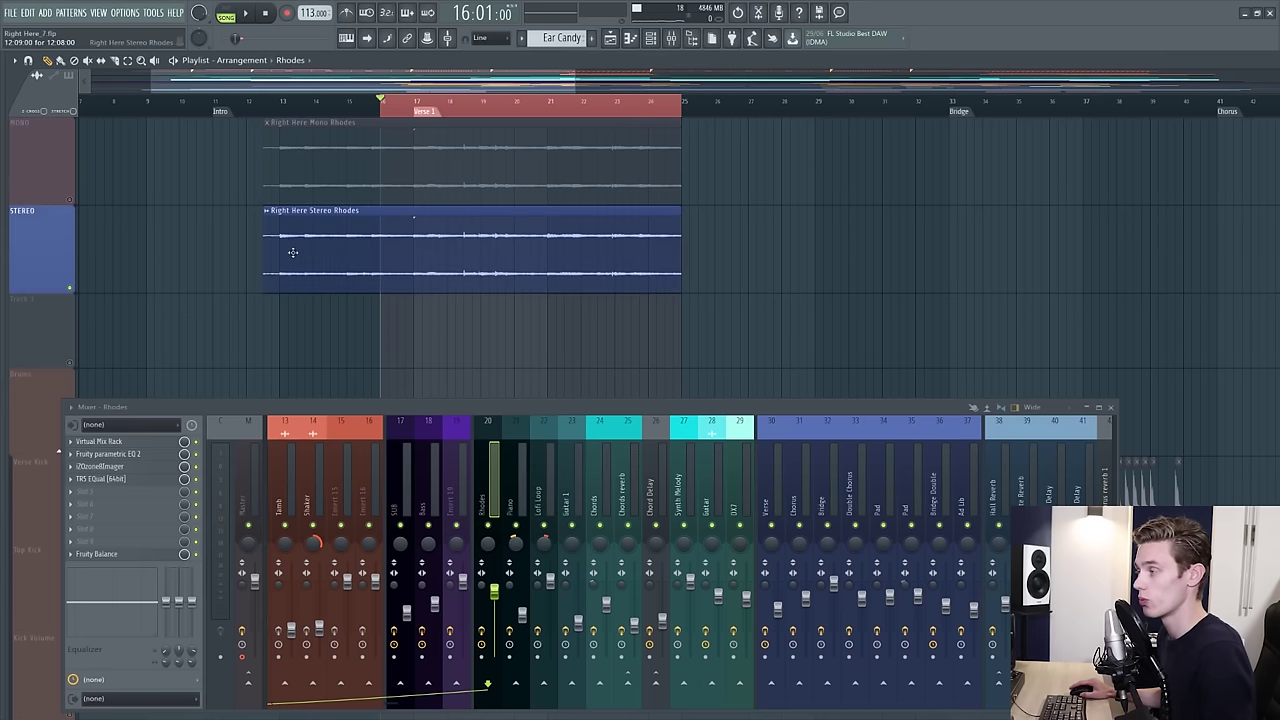
{"action": "left_click", "coordinate": [70, 200], "text": "ctrl"}
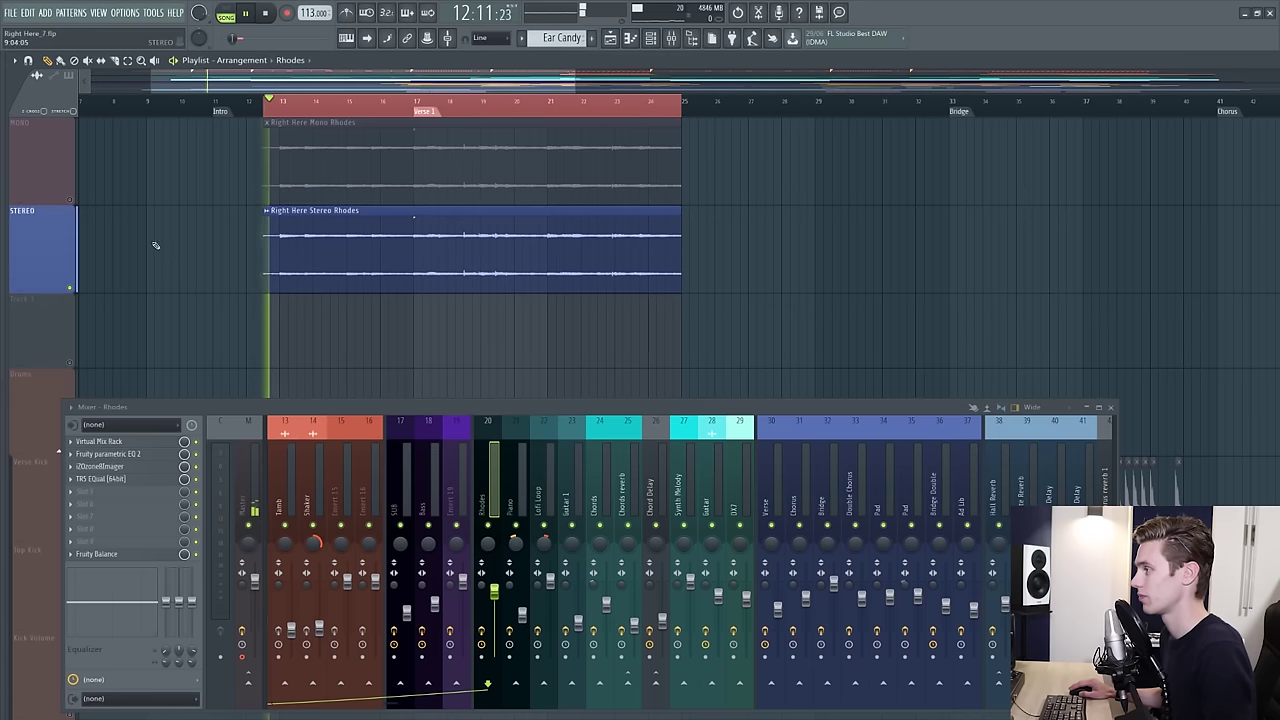
{"action": "left_click", "coordinate": [71, 202], "text": "ctrl"}
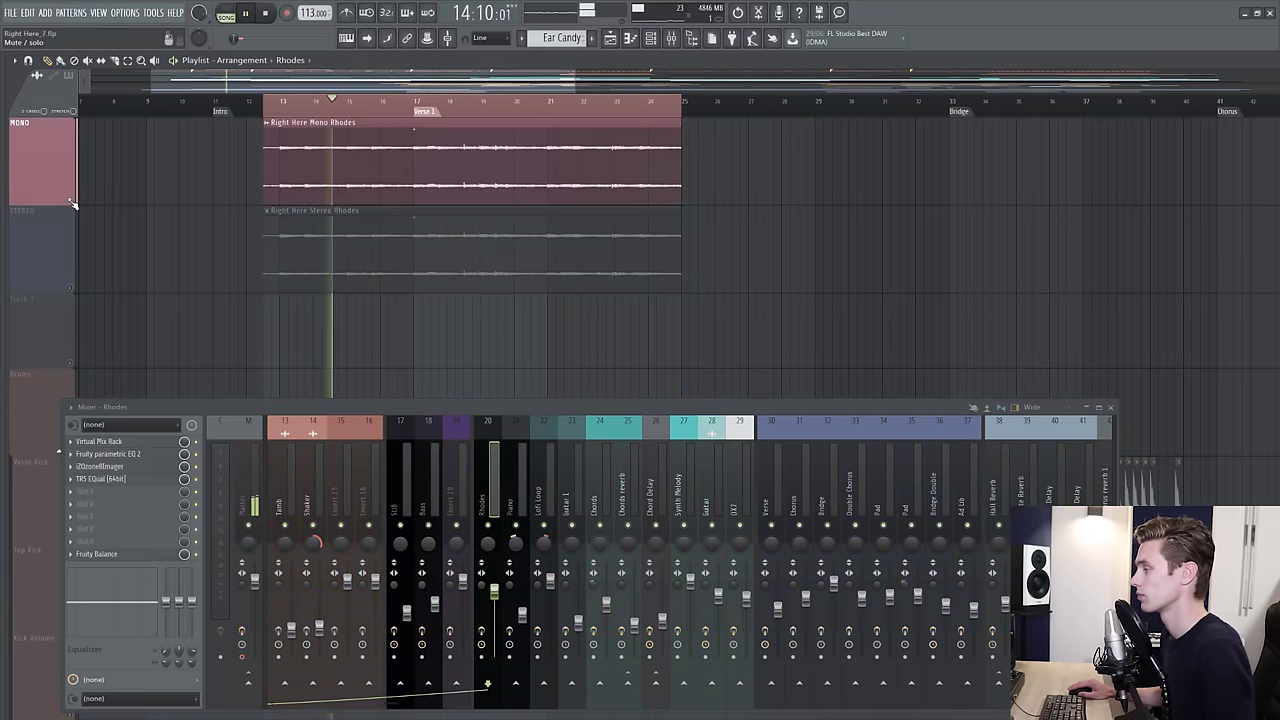
{"action": "left_click", "coordinate": [71, 289], "text": "ctrl"}
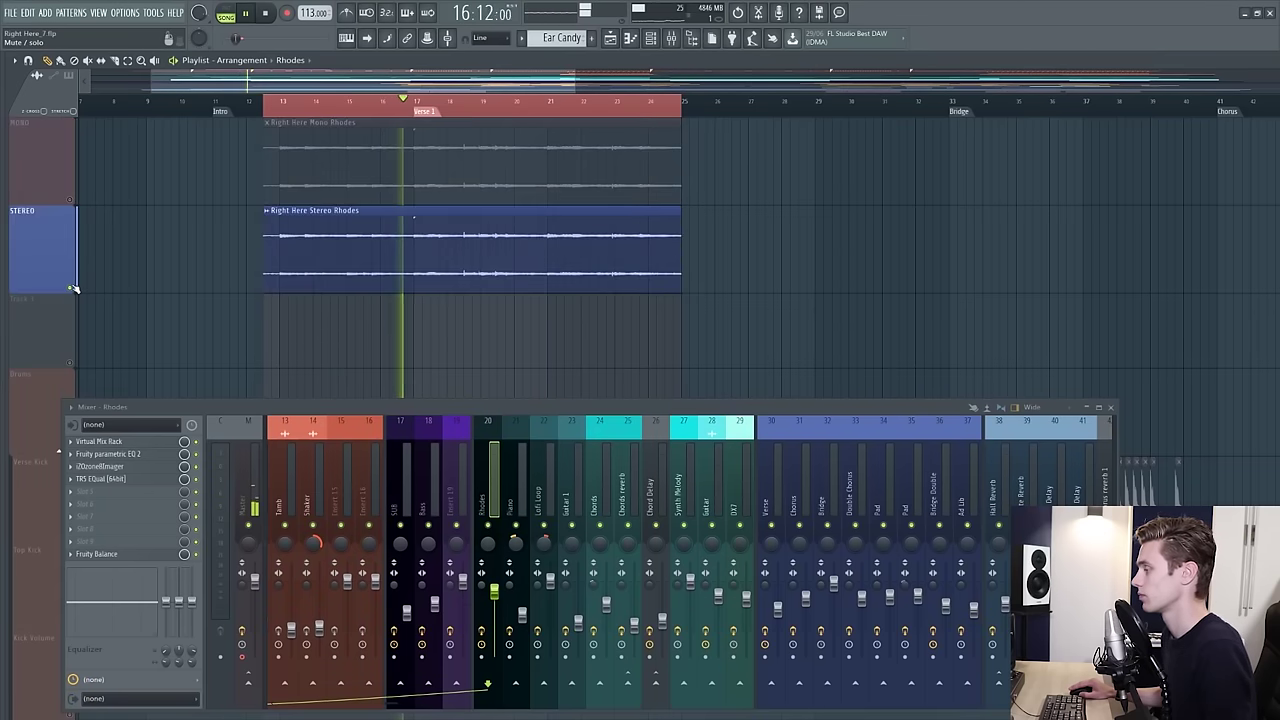
{"action": "left_click", "coordinate": [71, 200], "text": "ctrl"}
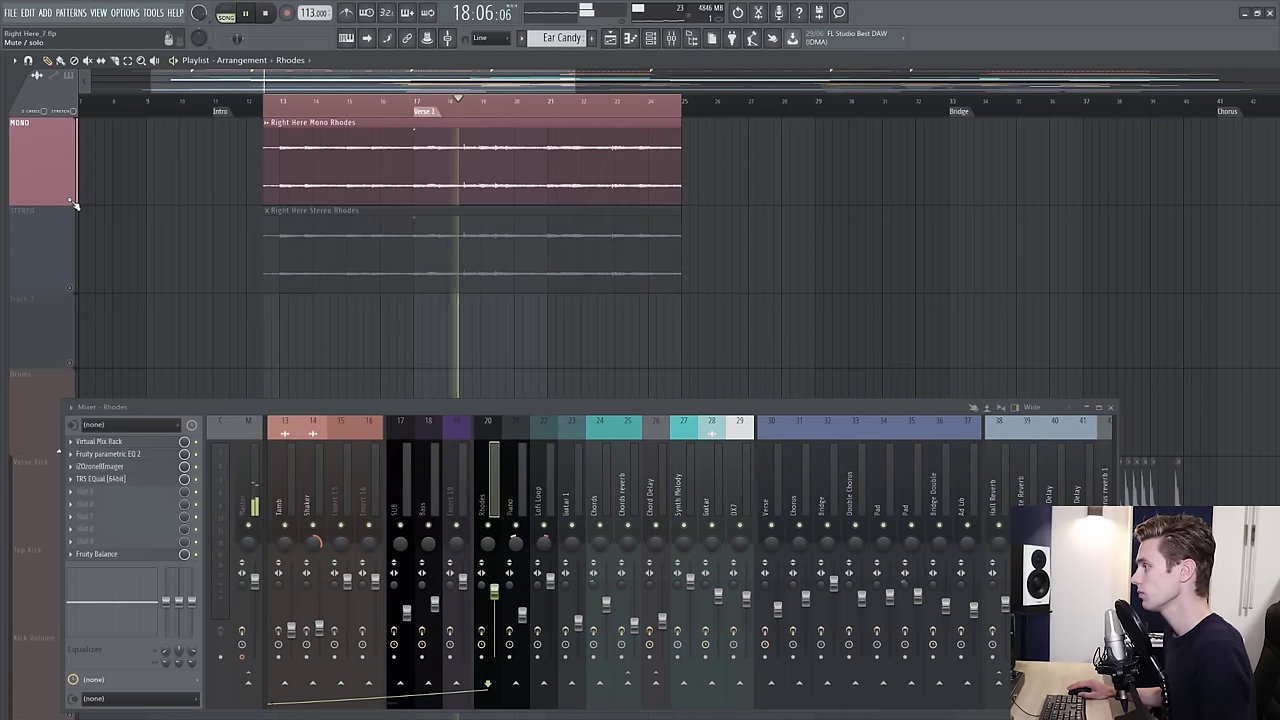
{"action": "left_click", "coordinate": [72, 289], "text": "ctrl"}
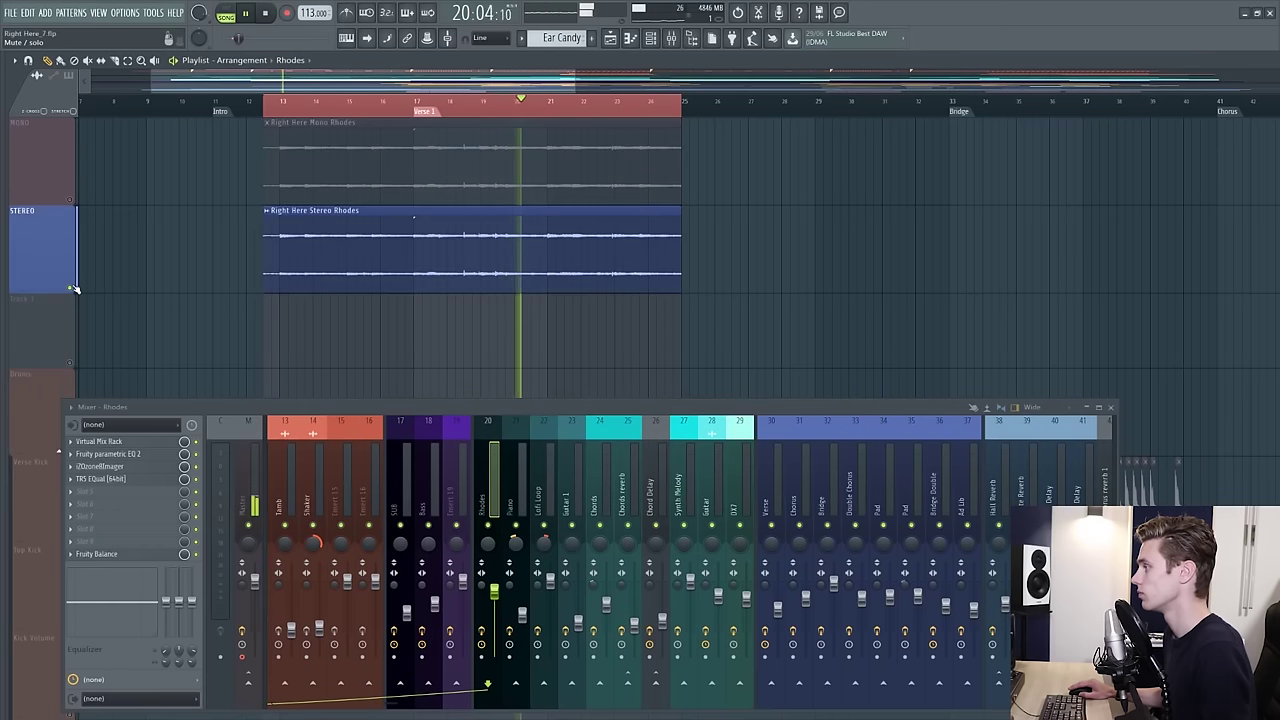
{"action": "left_click", "coordinate": [71, 201], "text": "ctrl"}
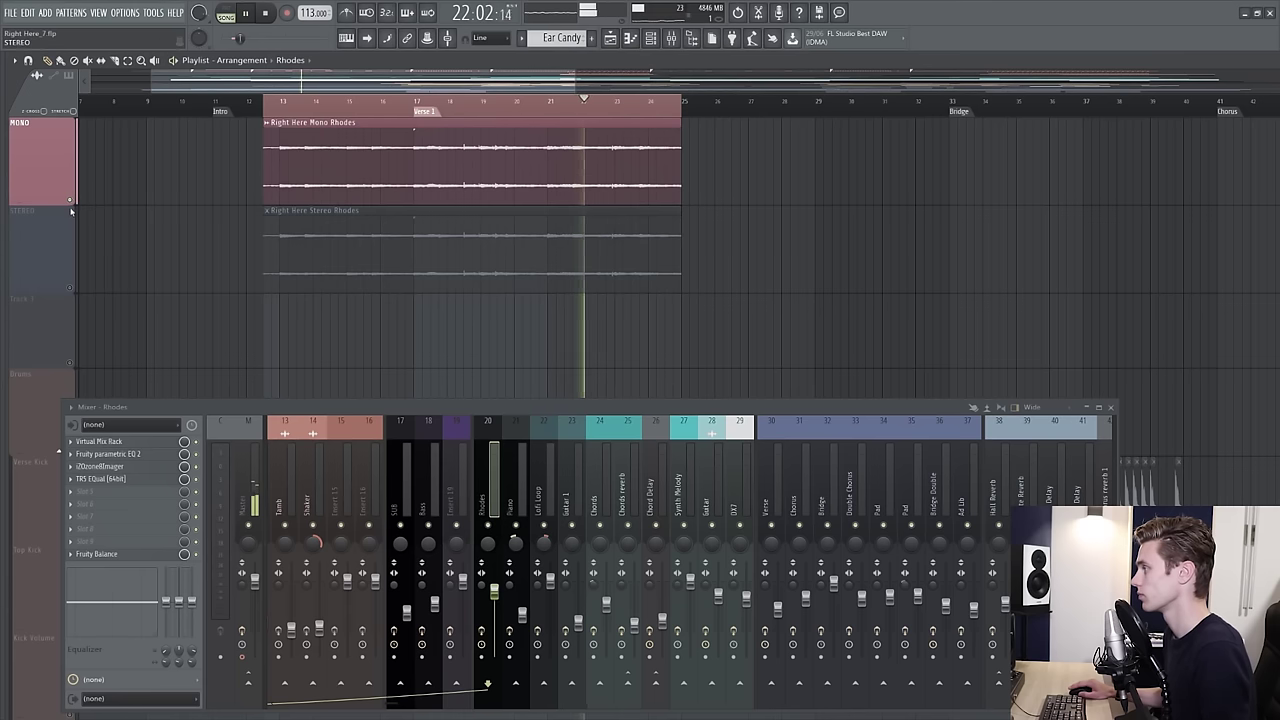
{"action": "left_click", "coordinate": [72, 288], "text": "ctrl"}
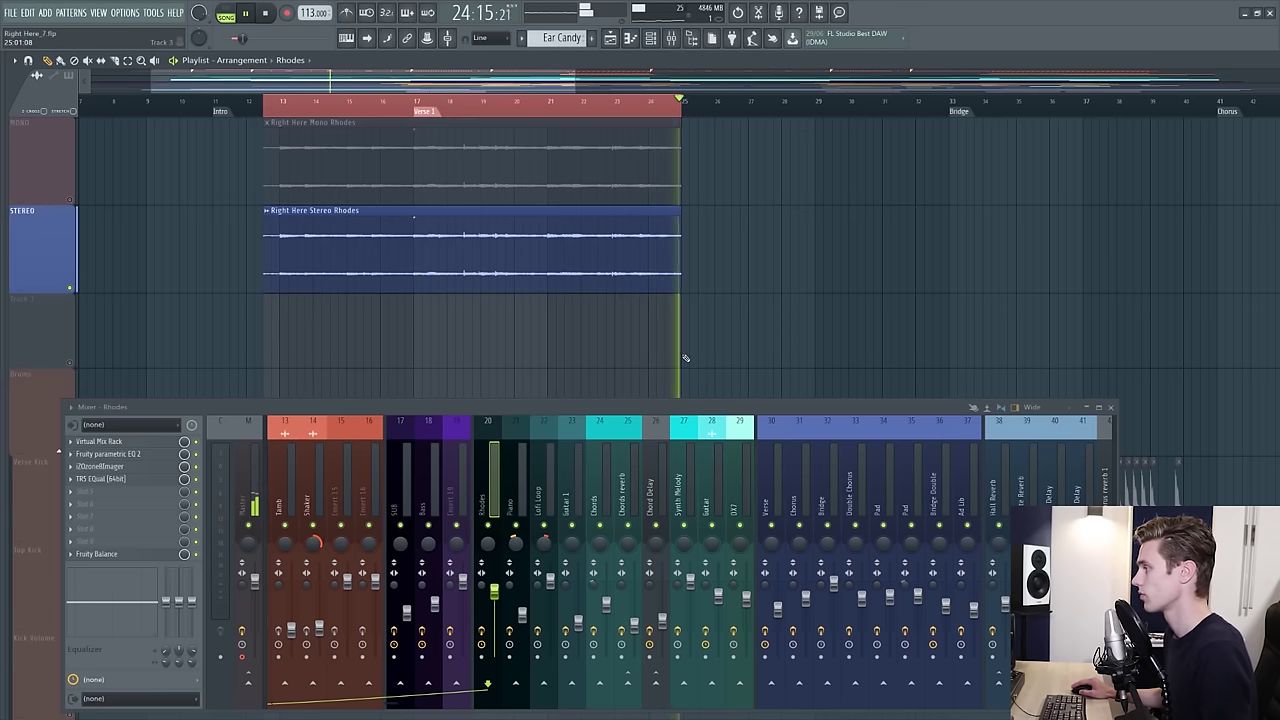
{"action": "key", "text": "space"}
{"action": "left_click", "coordinate": [70, 200], "text": "ctrl"}
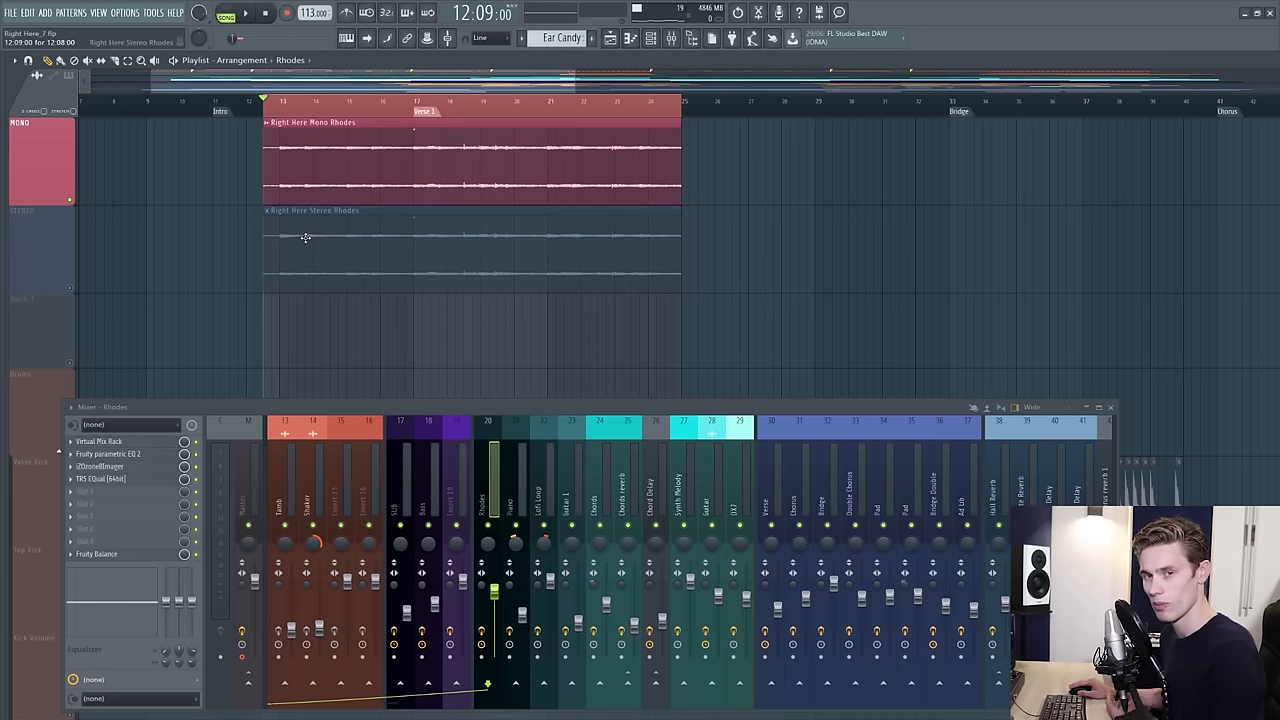
{"action": "left_click", "coordinate": [70, 288], "text": "ctrl"}
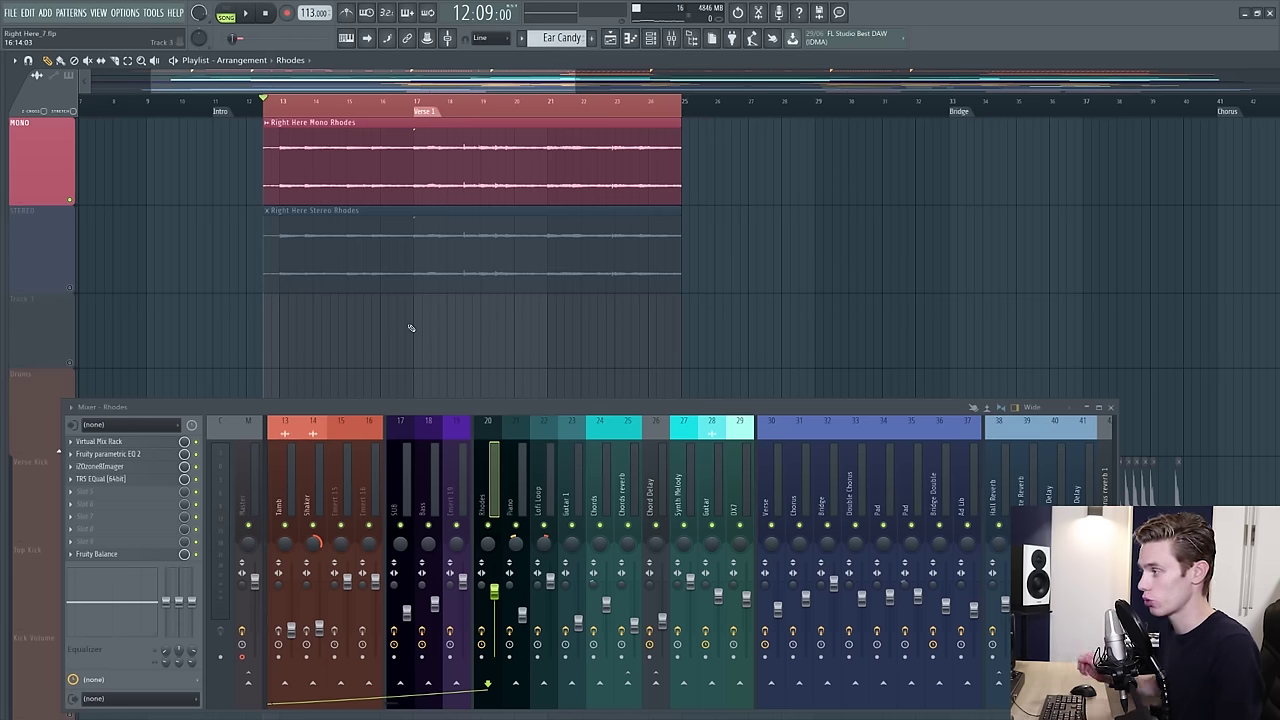
{"action": "left_click", "coordinate": [290, 580]}
Show the Master insert chain and start playback from bar 13.
{"action": "left_click", "coordinate": [241, 598]}
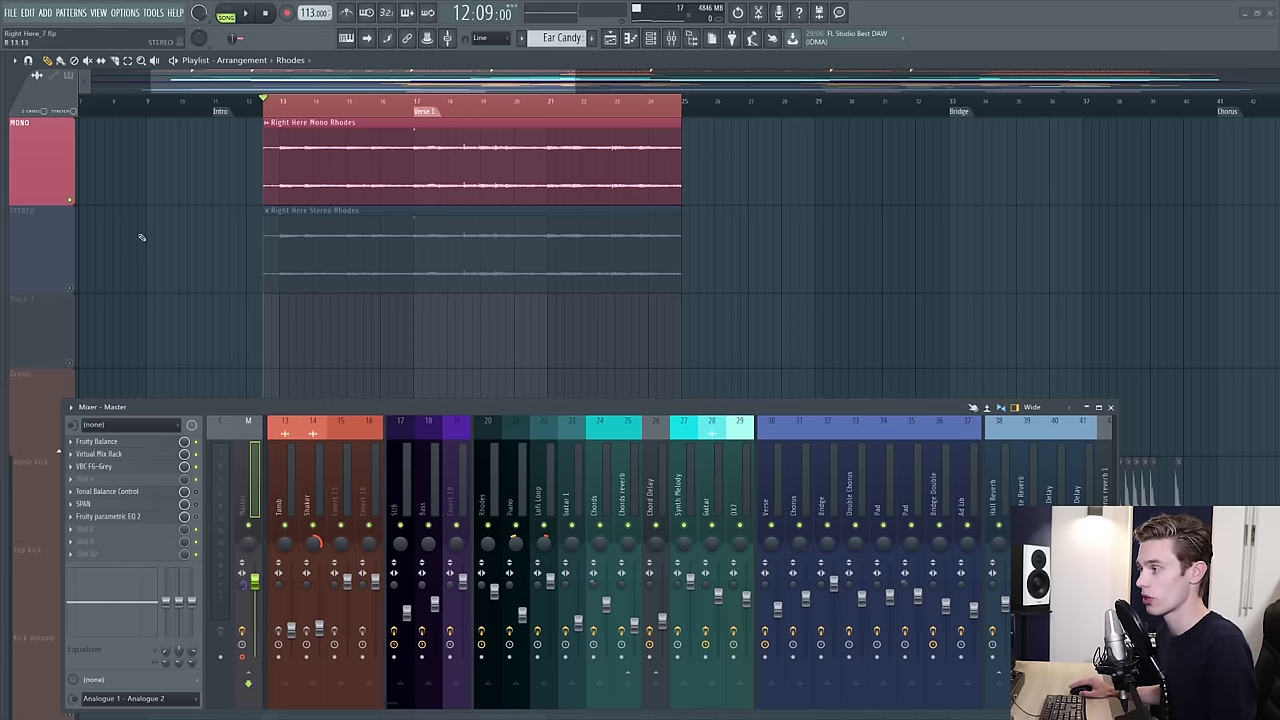
{"action": "right_click", "coordinate": [69, 199]}
{"action": "right_click", "coordinate": [69, 199]}
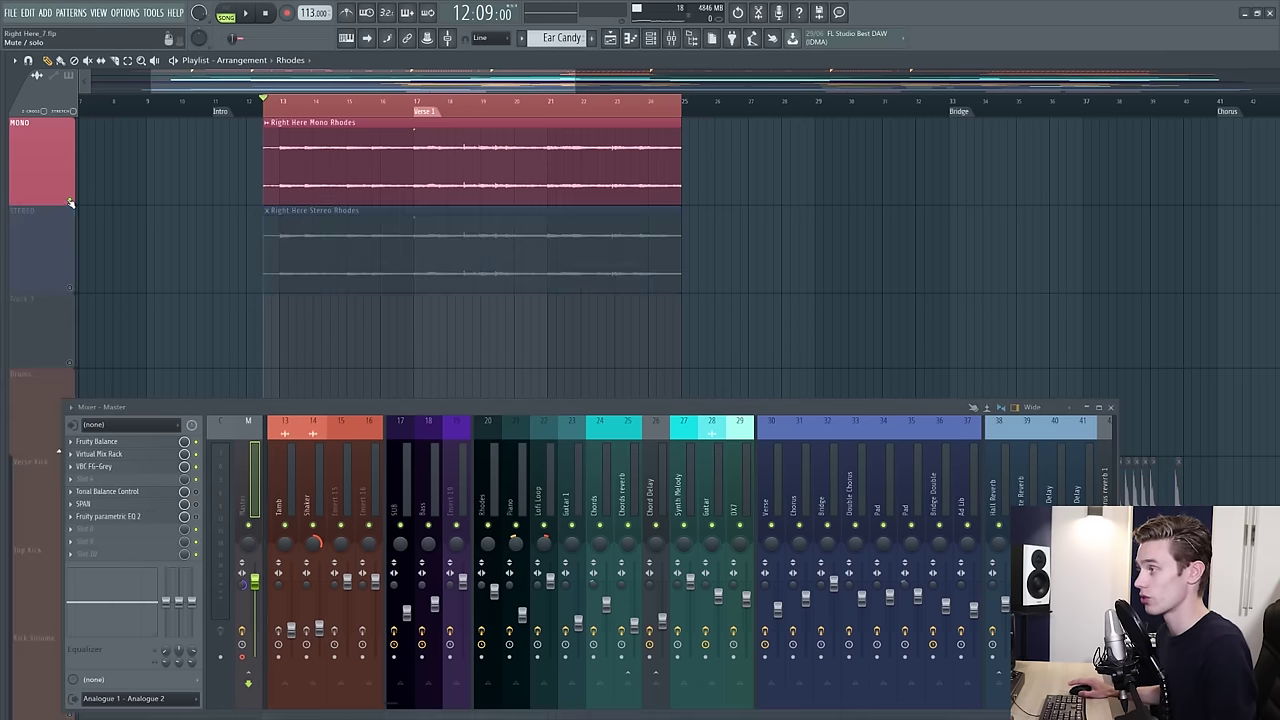
{"action": "left_click", "coordinate": [278, 109]}
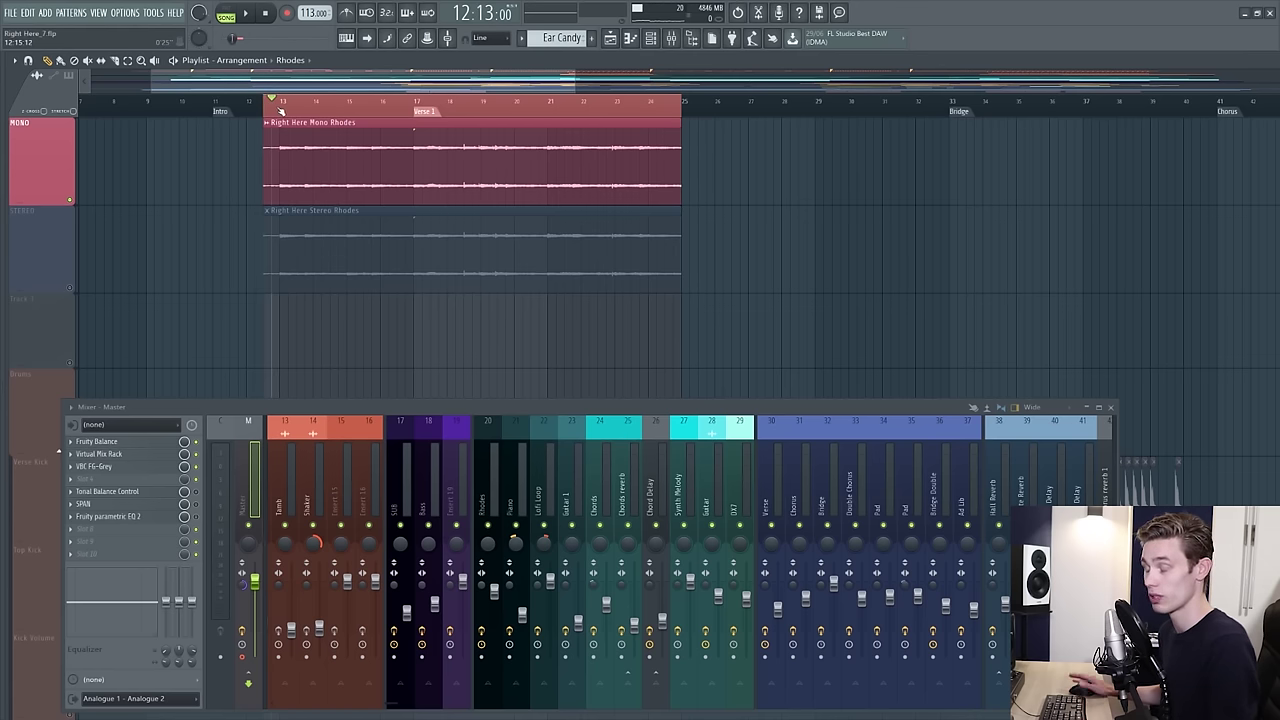
{"action": "key", "text": "space"}
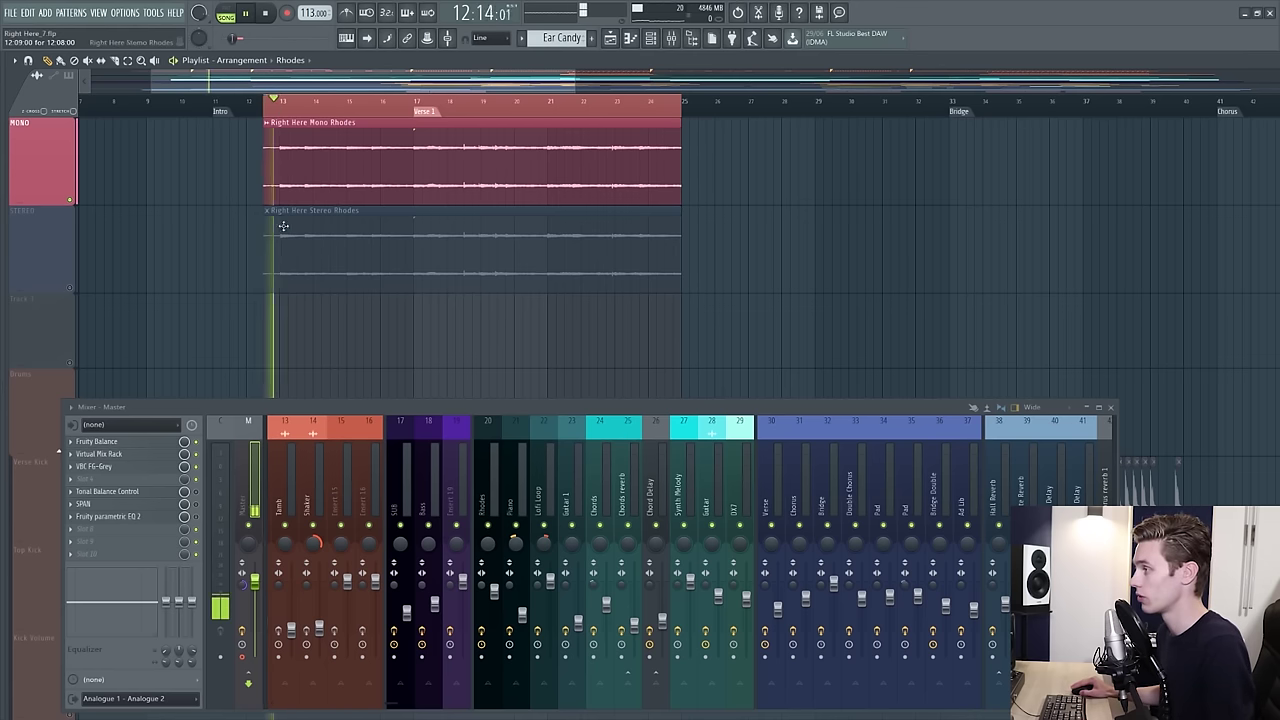
Switch solo between the STEREO and MONO exports, then stop with MONO soloed.
{"action": "right_click", "coordinate": [72, 290]}
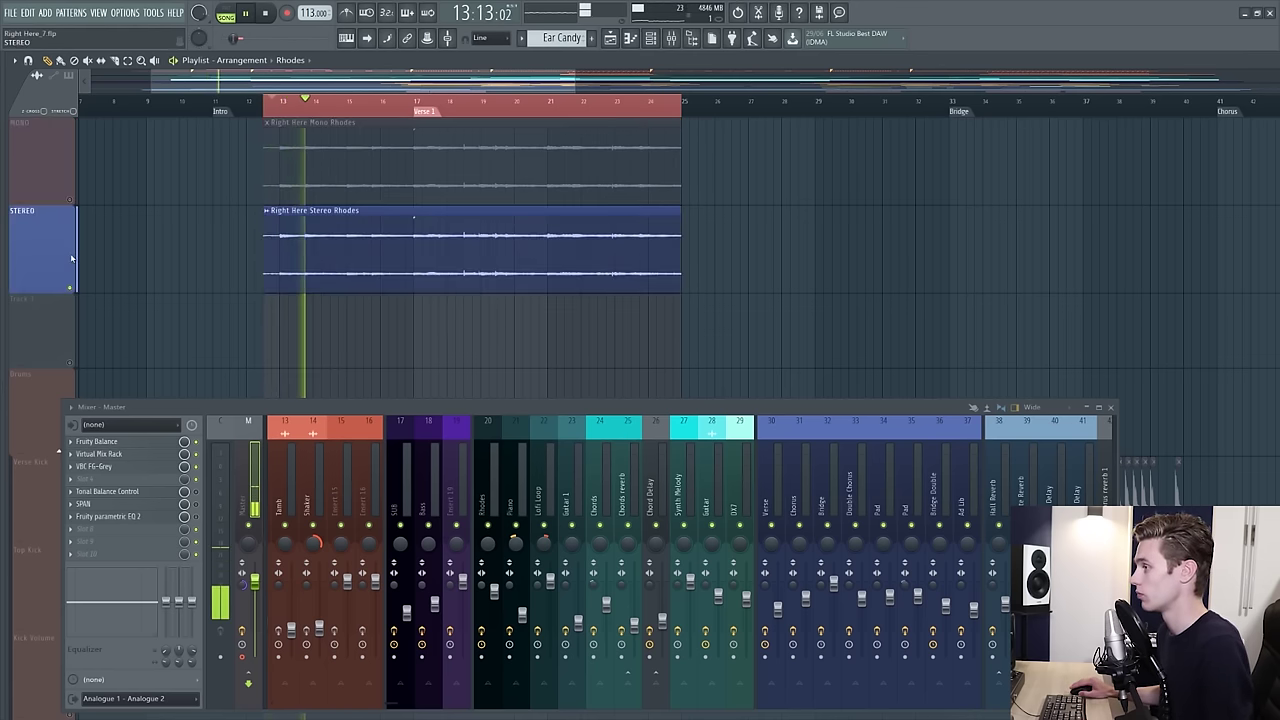
{"action": "right_click", "coordinate": [70, 200]}
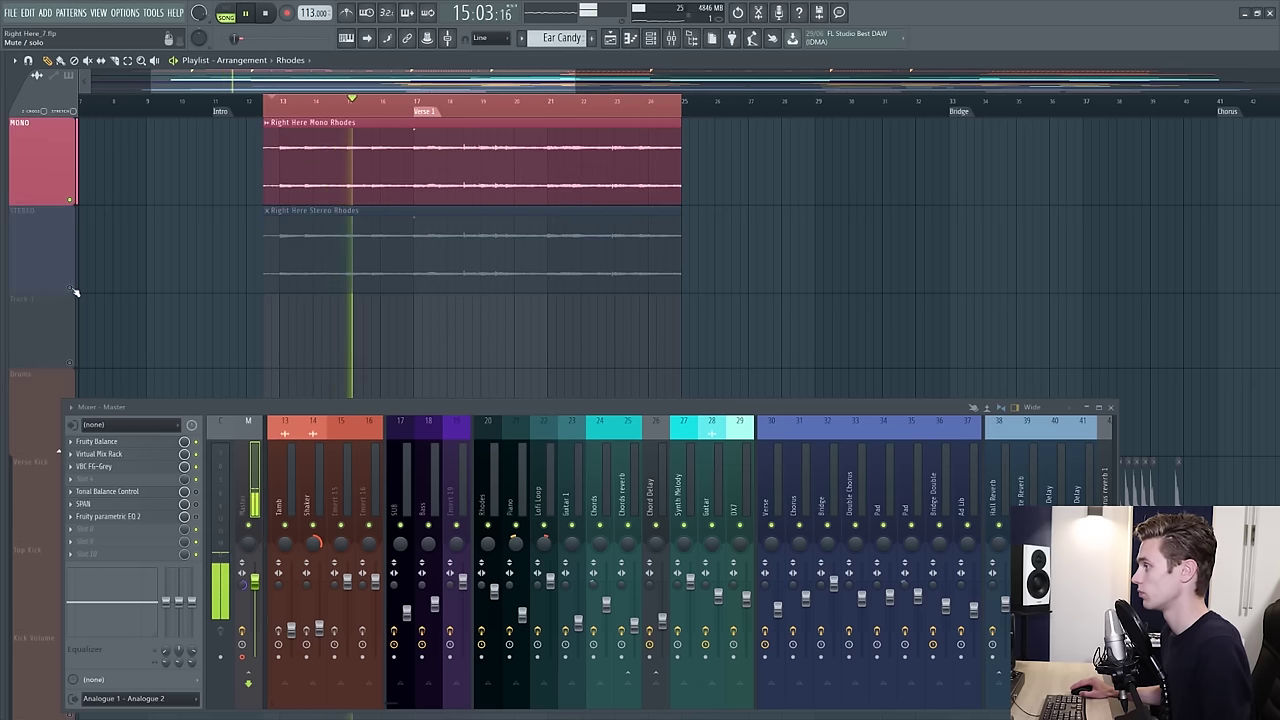
{"action": "right_click", "coordinate": [72, 240]}
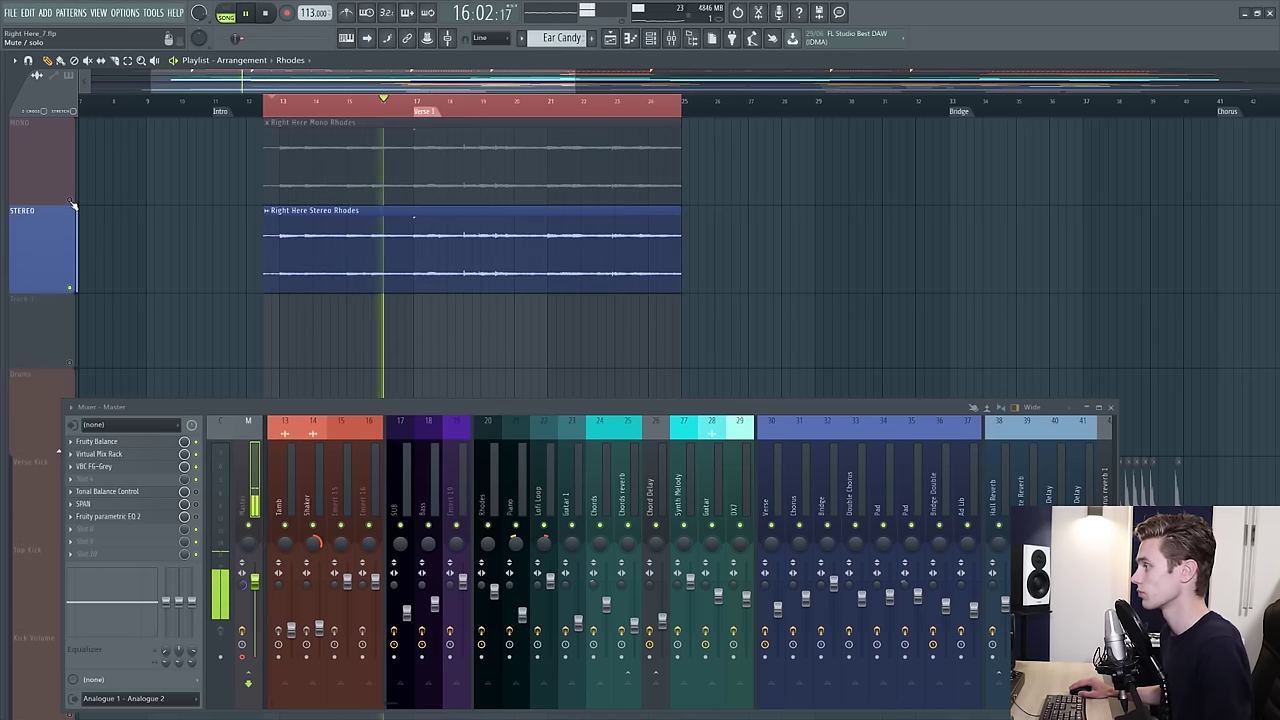
{"action": "right_click", "coordinate": [72, 203]}
{"action": "key", "text": "space"}
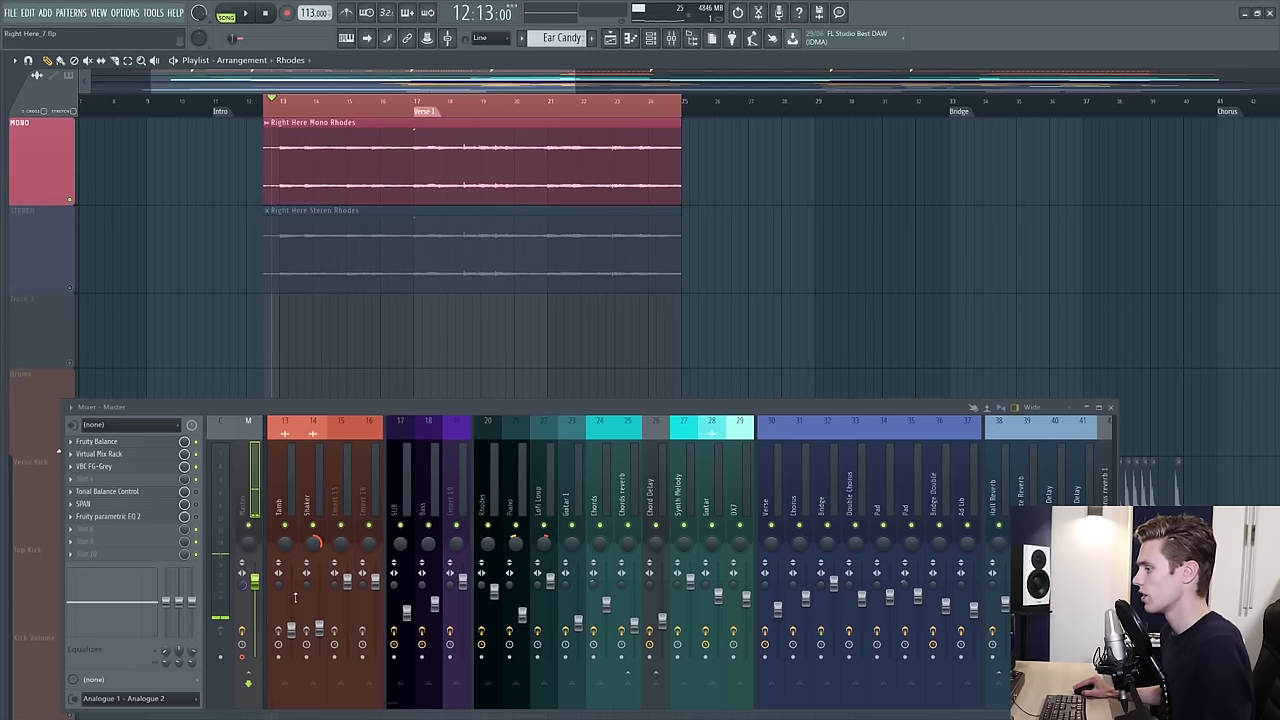
Turn the Master stereo separation knob to 9% merged to check the mix in mono.
{"action": "left_click_drag", "start_coordinate": [243, 583], "coordinate": [243, 578]}
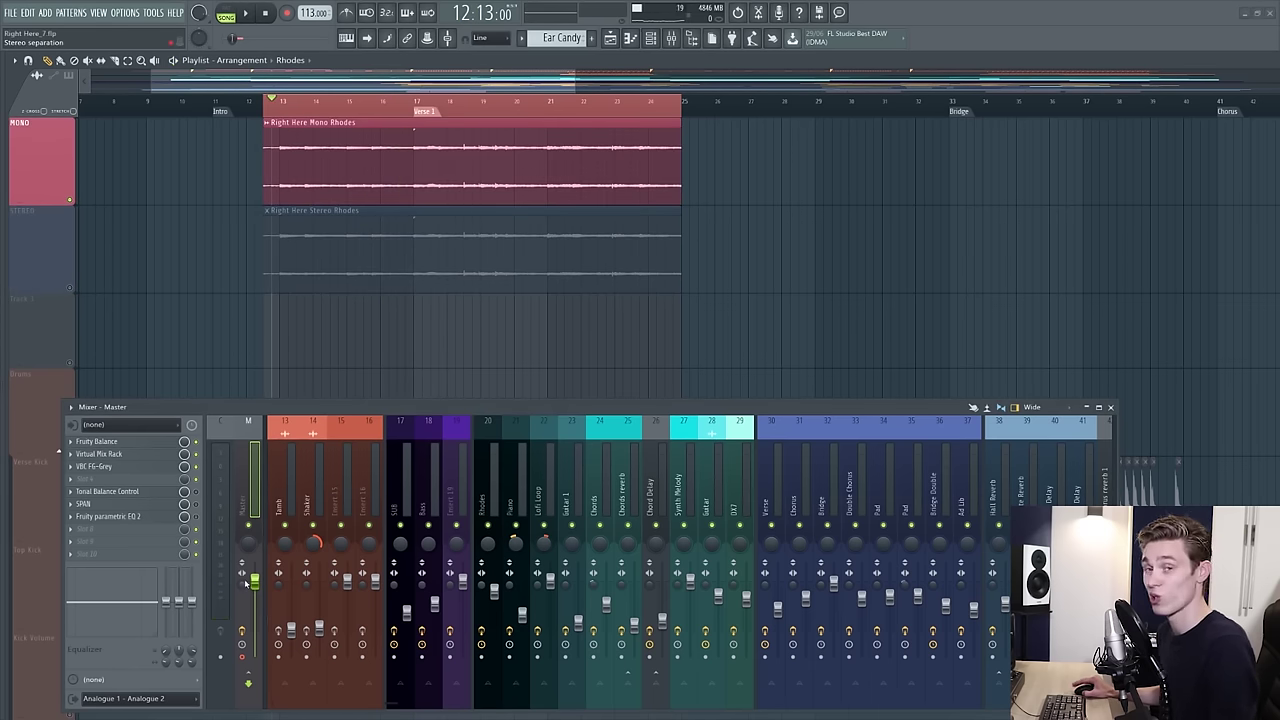